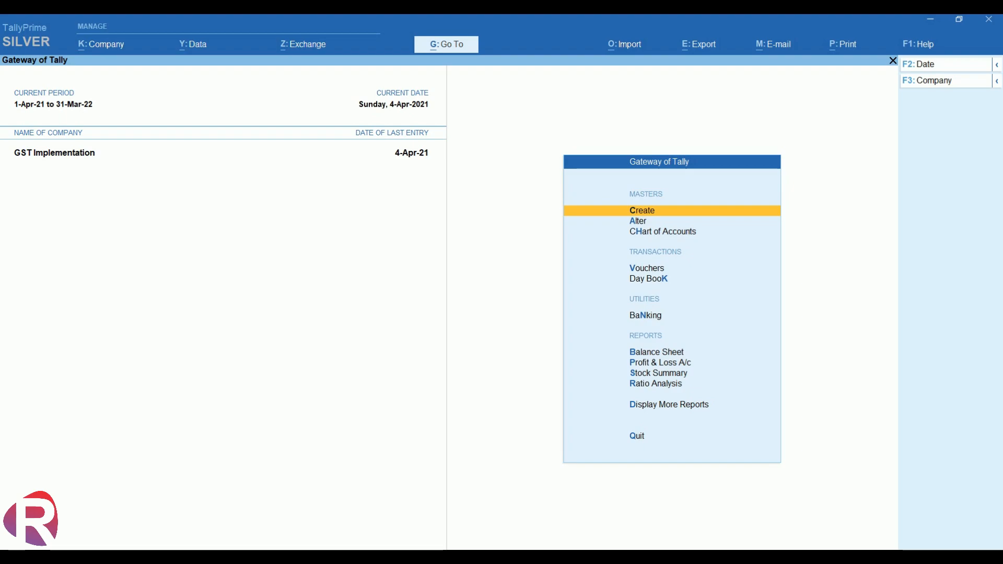
Open Display More Reports from Gateway of Tally and move down toward the GST reports.
{"action": "key", "text": "d"}
{"action": "key", "text": "Down"}
{"action": "key", "text": "Down"}
{"action": "key", "text": "Down"}
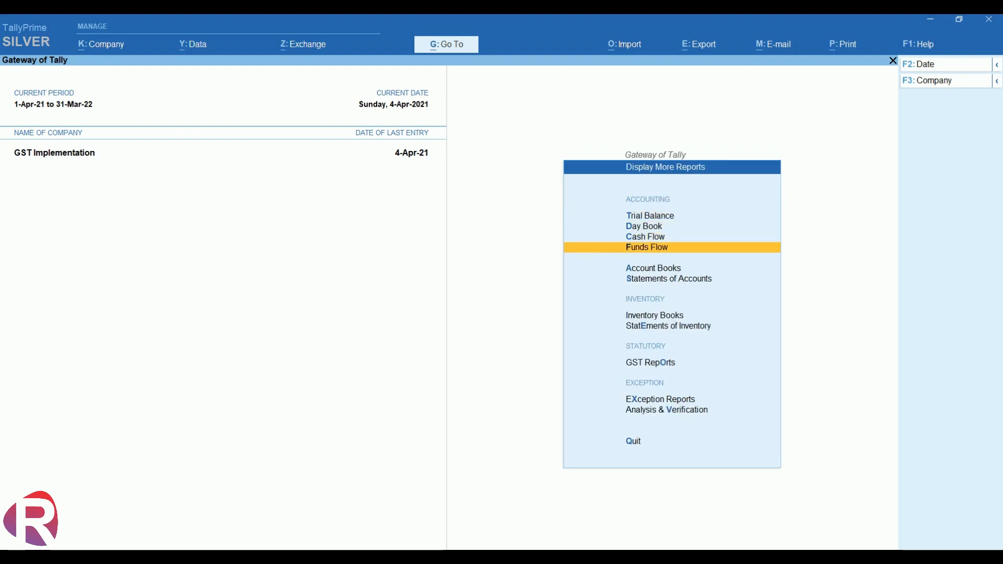
{"action": "key", "text": "Down"}
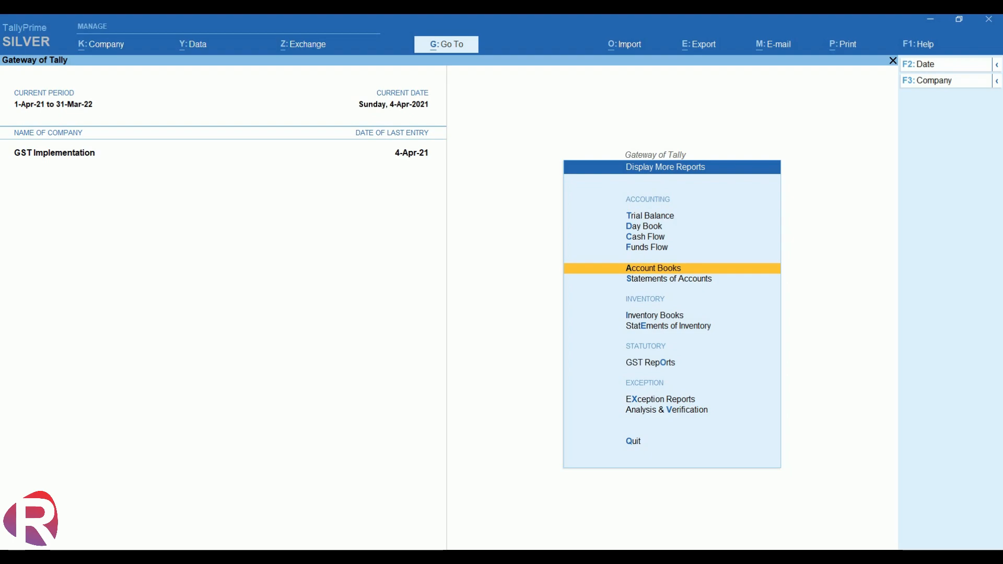
{"action": "key", "text": "Down"}
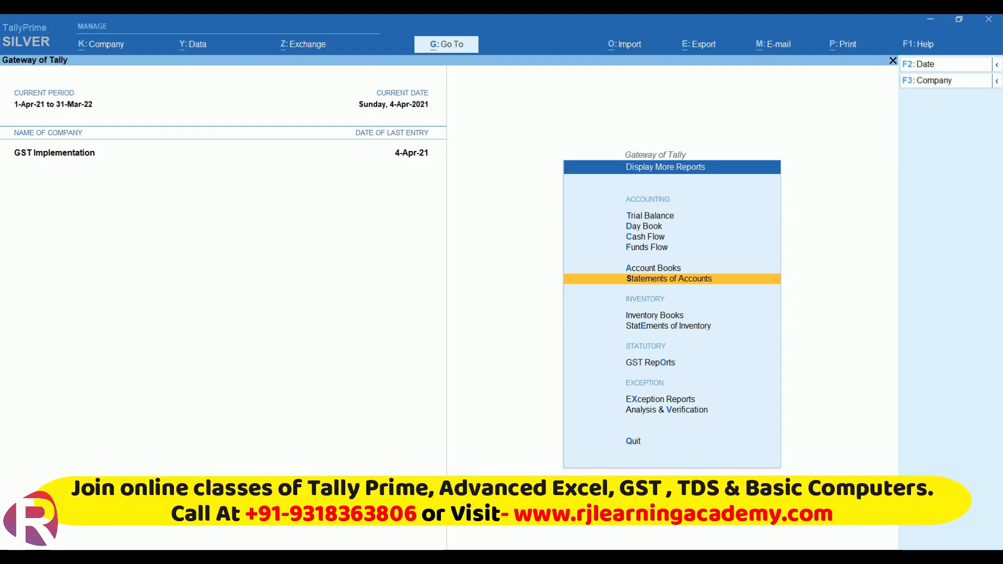
Open GSTR-1, review its Exports and Nil Rated categories, then return to Gateway of Tally.
{"action": "key", "text": "o"}
{"action": "key", "text": "Return"}
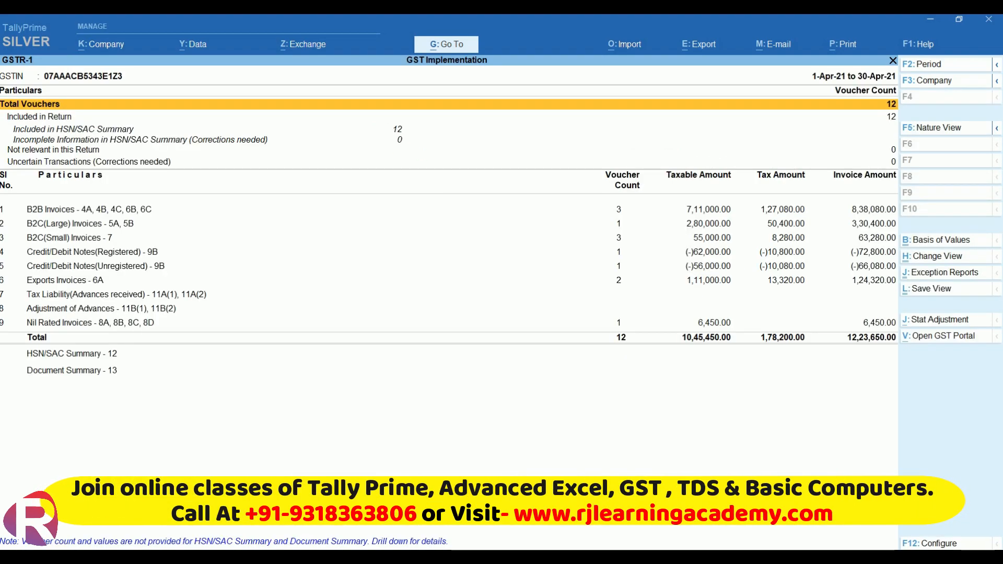
{"action": "key", "text": "Down"}
{"action": "key", "text": "Down"}
{"action": "key", "text": "Down"}
{"action": "key", "text": "Down"}
{"action": "key", "text": "Down"}
{"action": "key", "text": "Down"}
{"action": "key", "text": "Down"}
{"action": "key", "text": "Down"}
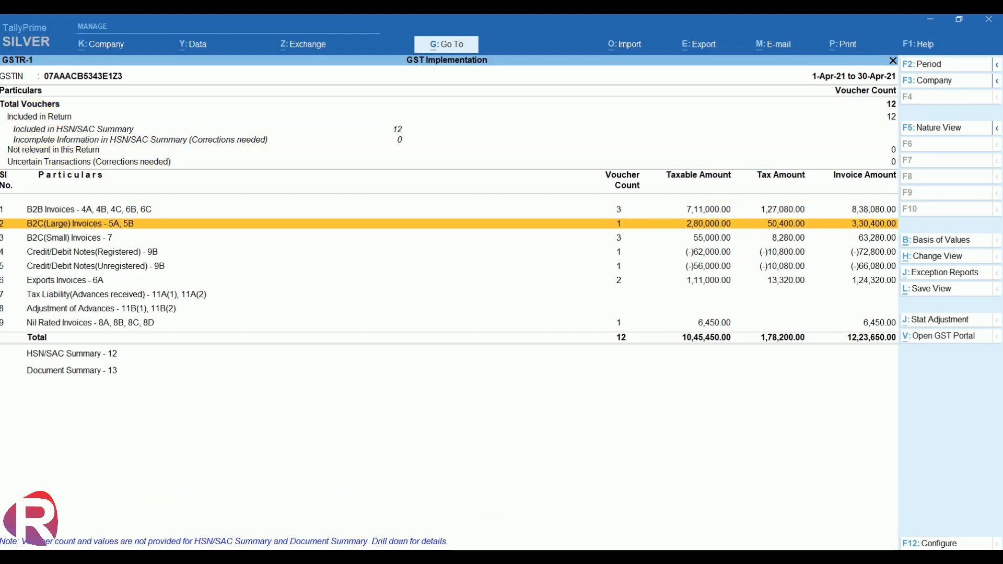
{"action": "key", "text": "Down"}
{"action": "key", "text": "Down"}
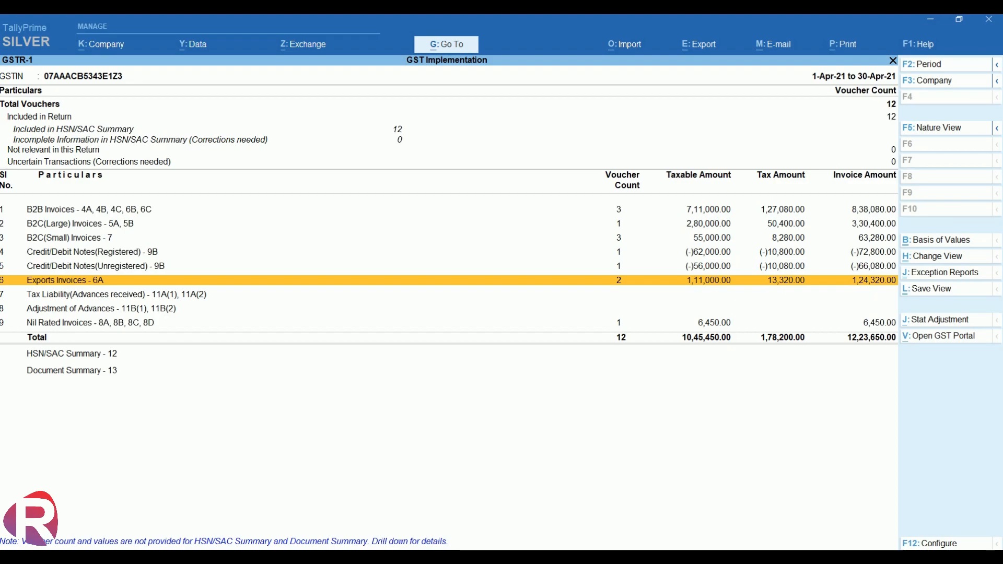
{"action": "key", "text": "Down"}
{"action": "key", "text": "Down"}
{"action": "key", "text": "Down"}
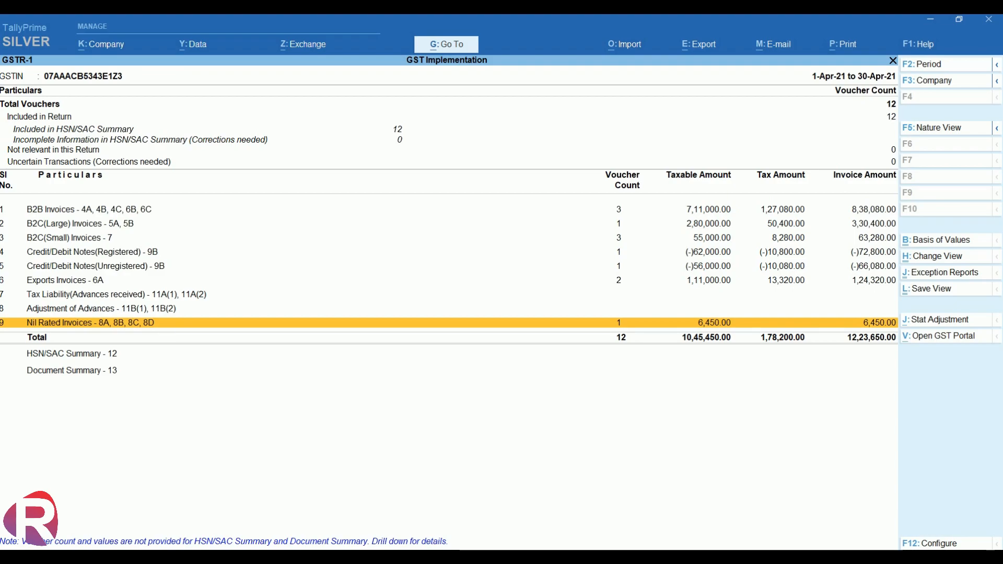
{"action": "key", "text": "Escape"}
{"action": "key", "text": "Escape"}
{"action": "key", "text": "Escape"}
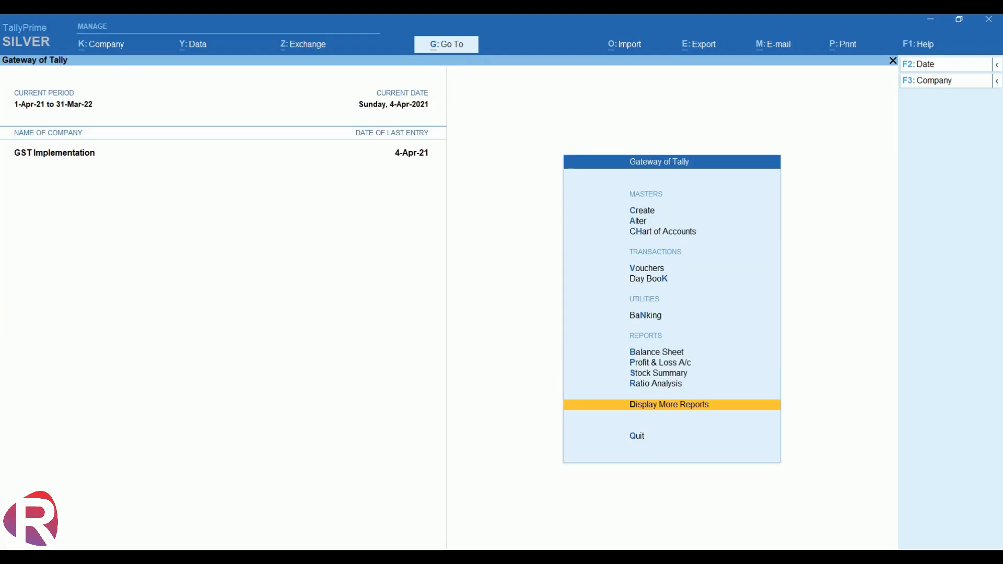
Start Sales voucher No. 10 and begin creating a new party ledger with Alt+C.
{"action": "key", "text": "Up"}
{"action": "key", "text": "Up"}
{"action": "key", "text": "Up"}
{"action": "key", "text": "Up"}
{"action": "key", "text": "Up"}
{"action": "key", "text": "Up"}
{"action": "key", "text": "Up"}
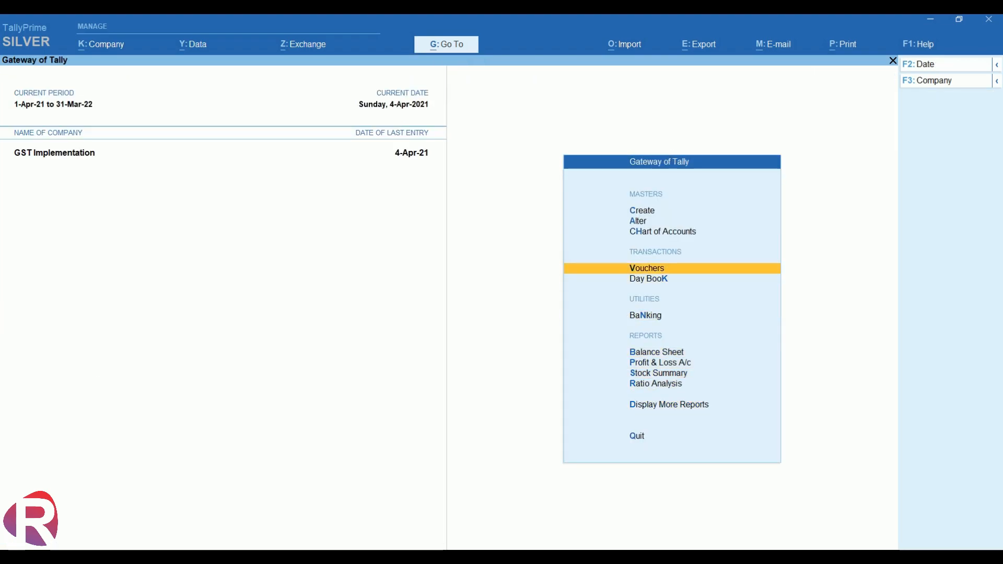
{"action": "key", "text": "Return"}
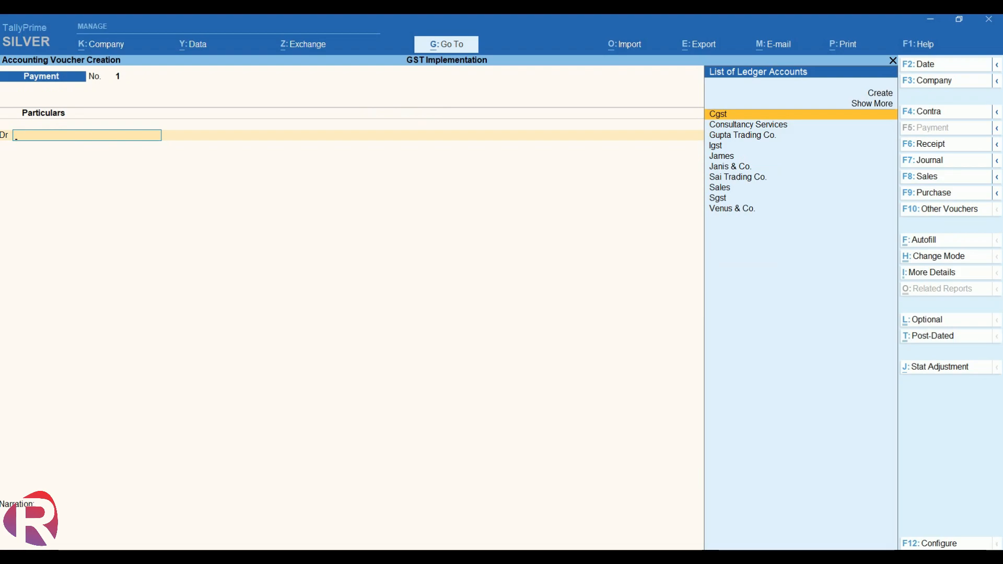
{"action": "key", "text": "F8"}
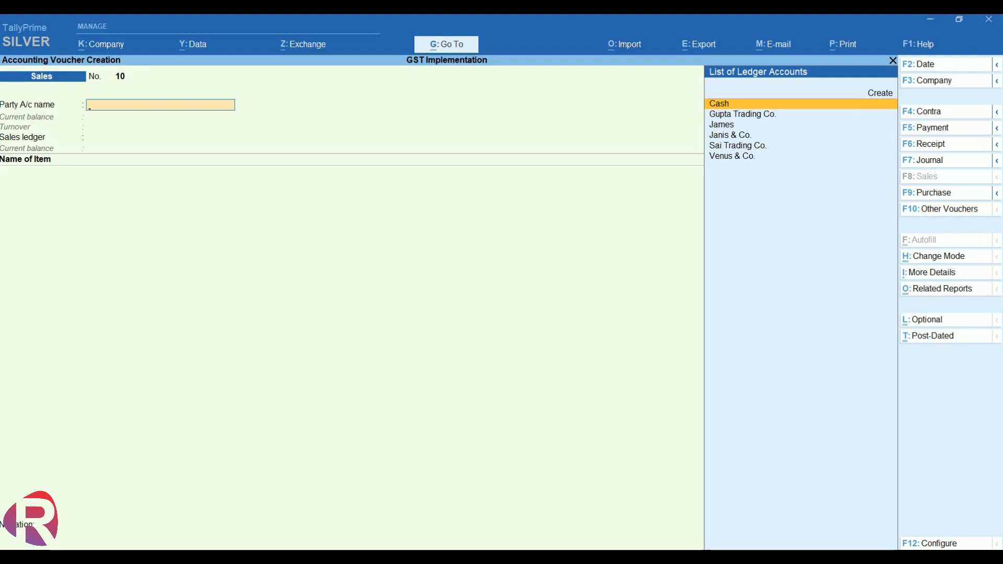
{"action": "key", "text": "alt+c"}
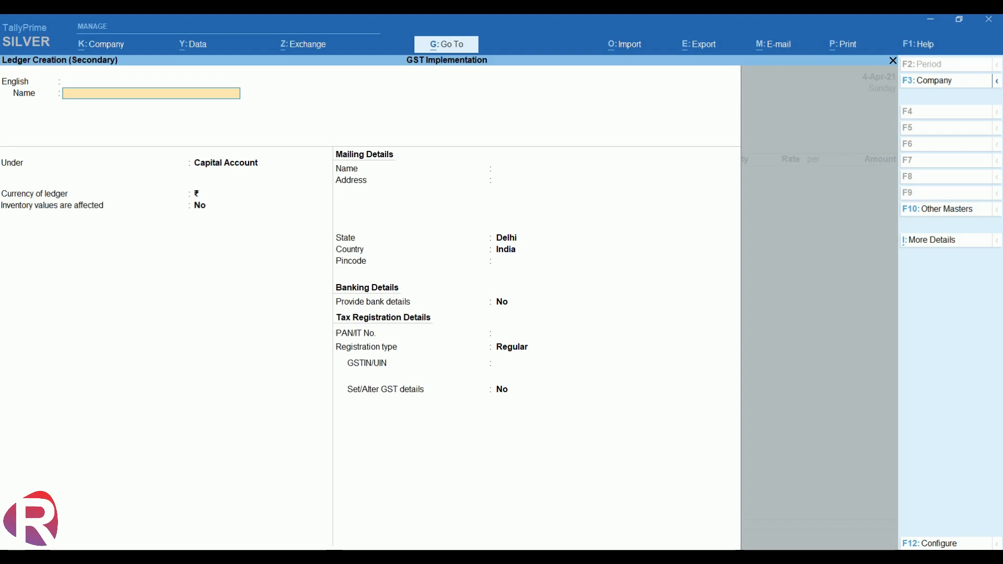
Create ledger 'Rawal Projects(Noida)' under Sundry Debtors, state Uttar Pradesh, Regular registration, with its GSTIN pasted.
{"action": "type", "text": "Rawal Projects(Noida"}
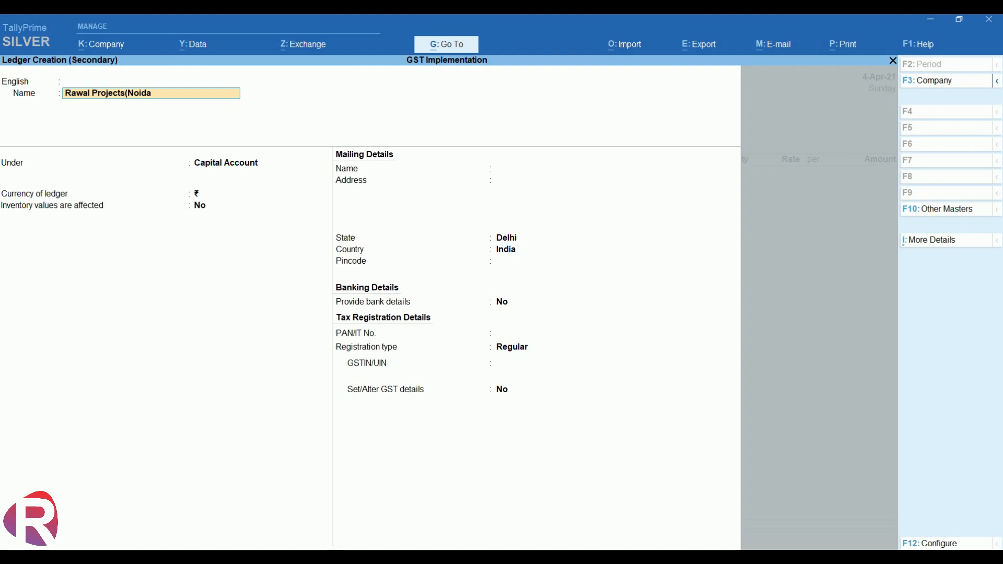
{"action": "key", "text": "Return"}
{"action": "key", "text": "Return"}
{"action": "key", "text": "Return"}
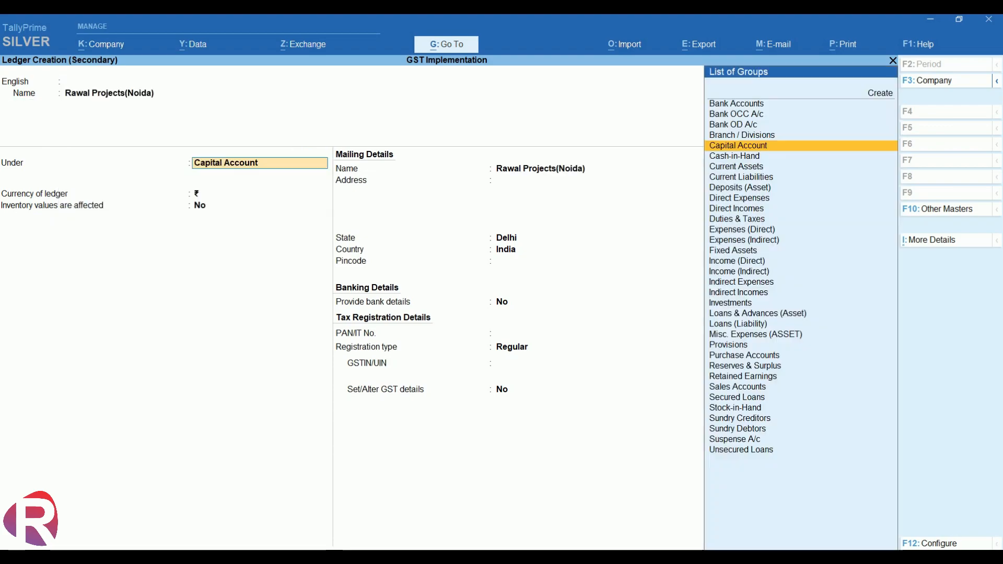
{"action": "type", "text": "S"}
{"action": "key", "text": "Down"}
{"action": "key", "text": "Down"}
{"action": "key", "text": "Down"}
{"action": "key", "text": "Down"}
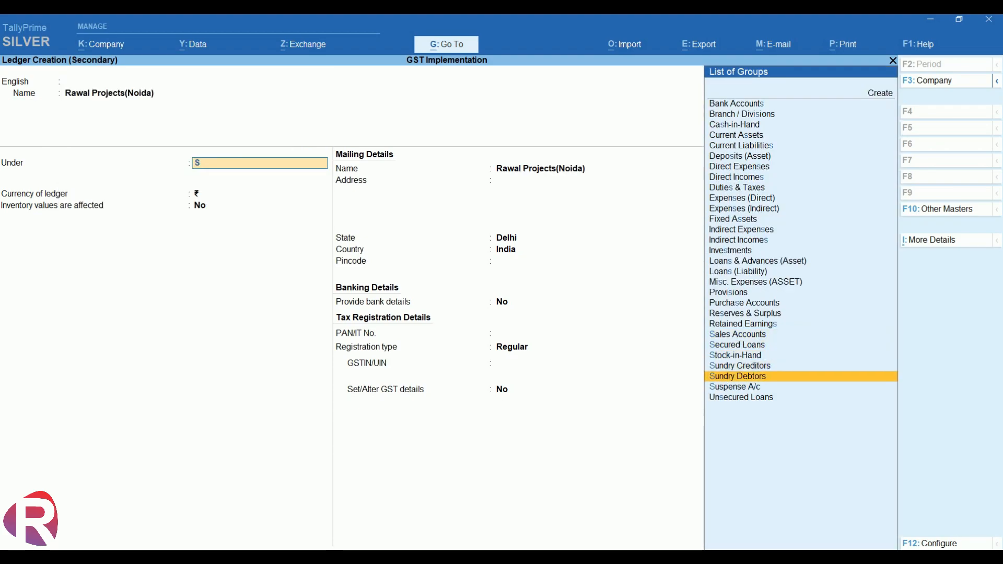
{"action": "key", "text": "Return"}
{"action": "key", "text": "Return"}
{"action": "key", "text": "Return"}
{"action": "key", "text": "Return"}
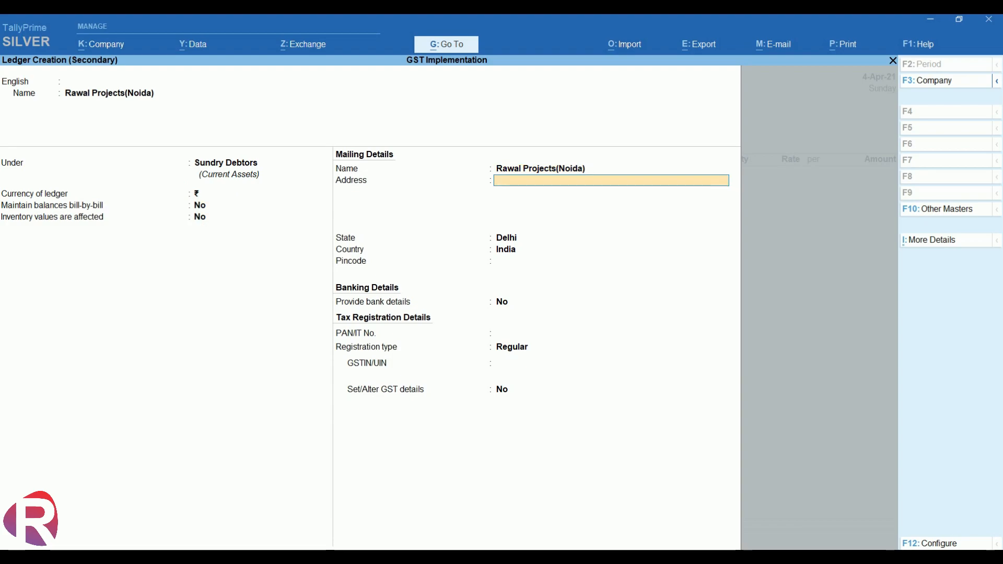
{"action": "key", "text": "Return"}
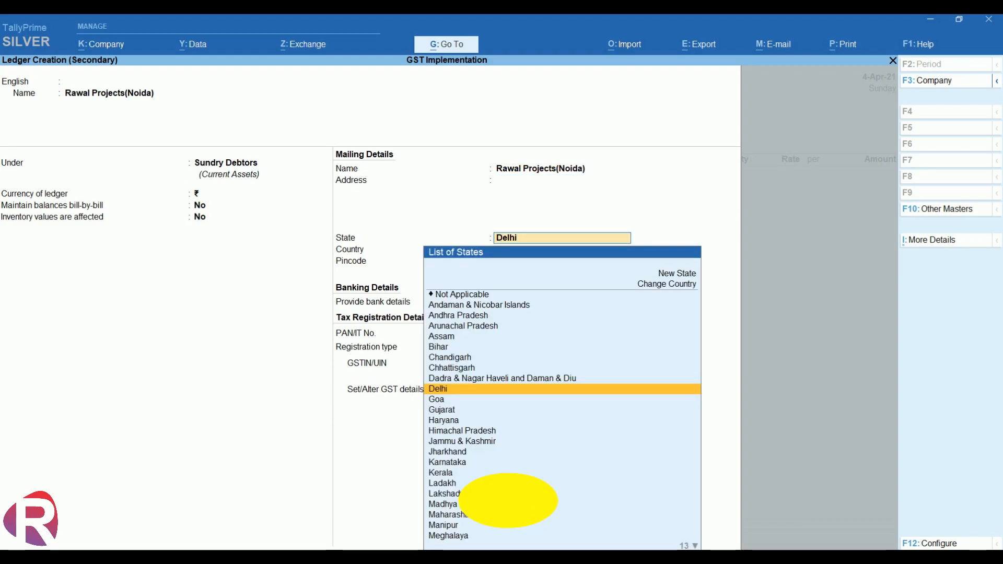
{"action": "type", "text": "U"}
{"action": "key", "text": "Down"}
{"action": "key", "text": "Down"}
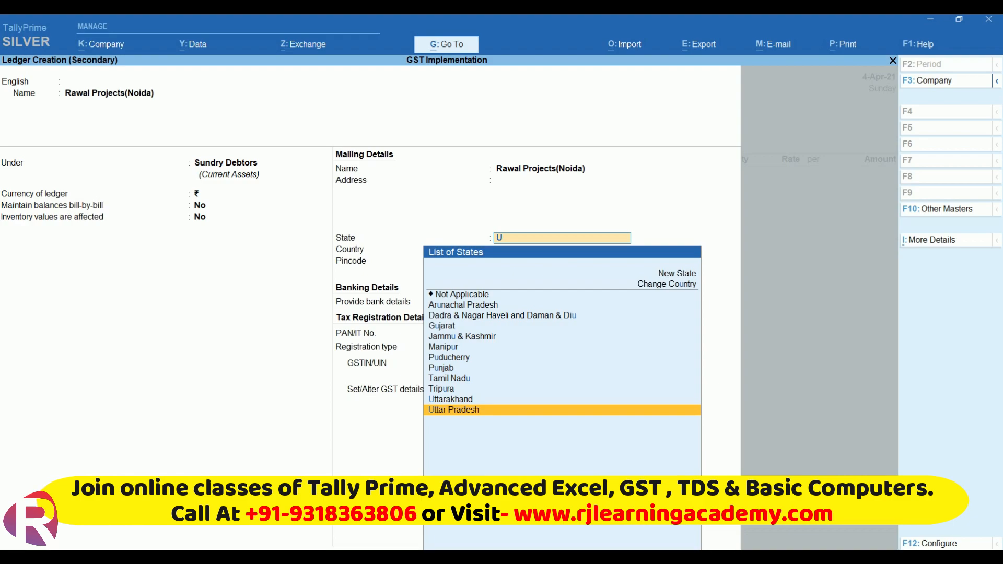
{"action": "key", "text": "Return"}
{"action": "key", "text": "Return"}
{"action": "key", "text": "Return"}
{"action": "key", "text": "Return"}
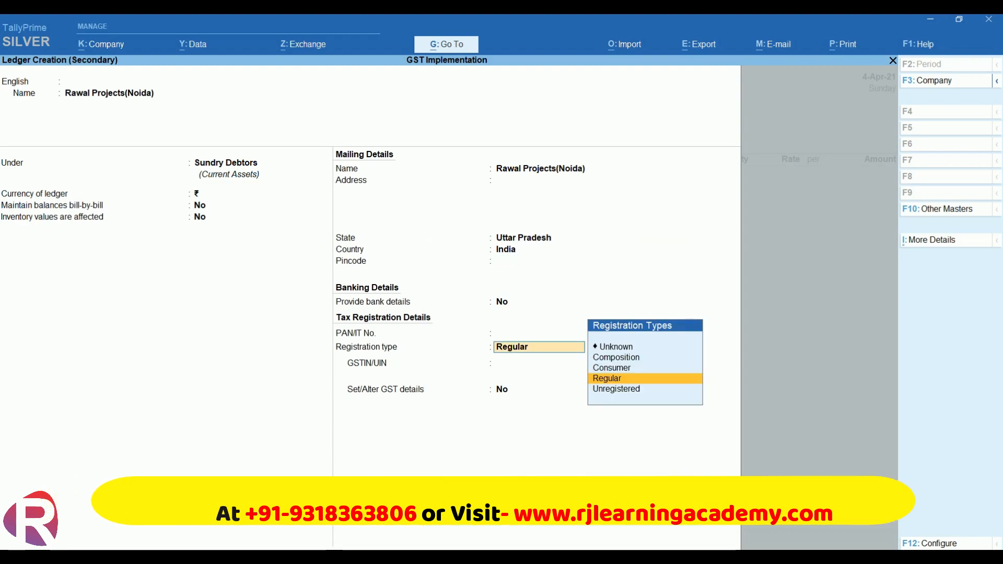
{"action": "key", "text": "Return"}
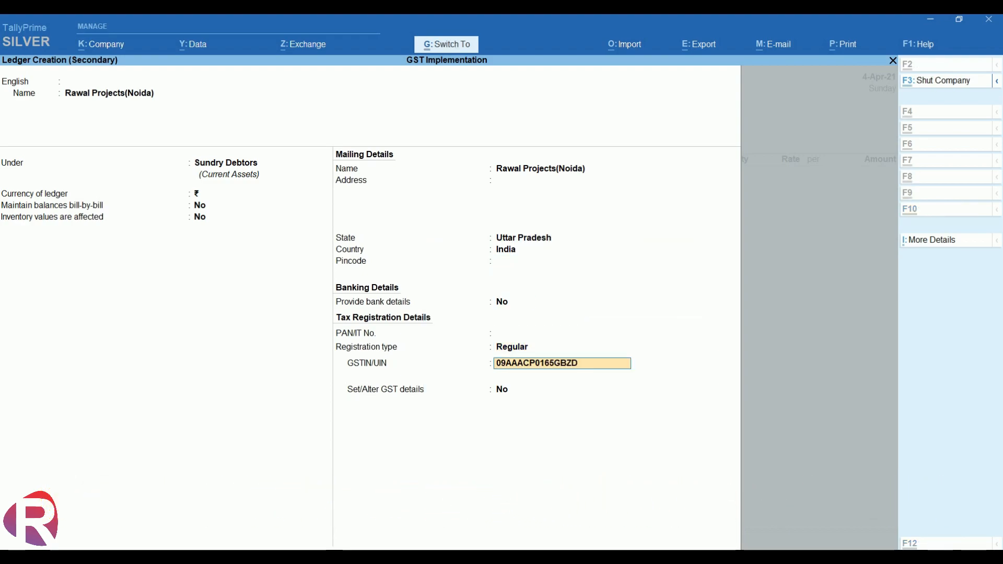
{"action": "key", "text": "Return"}
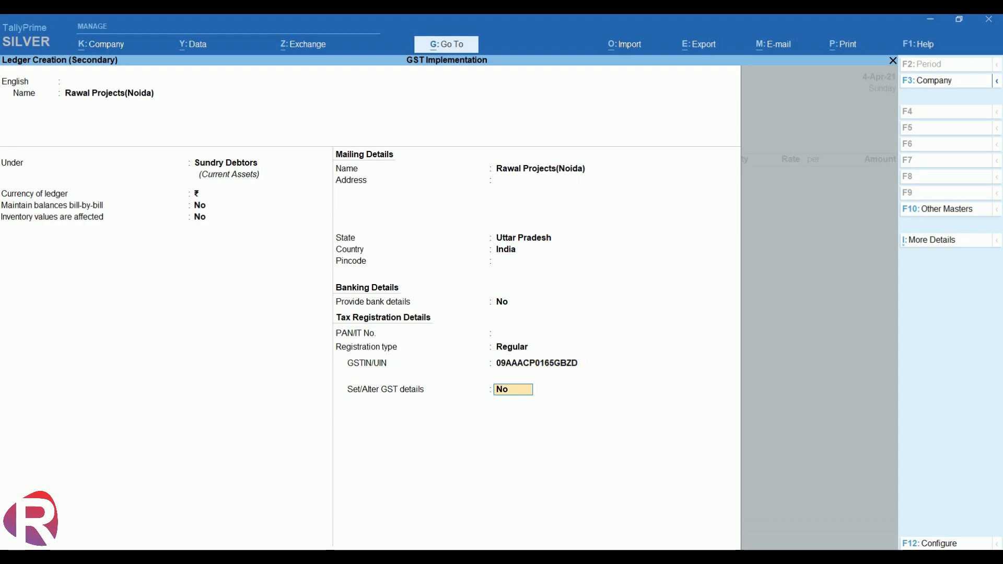
Set the ledger's GST party type to SEZ, save it, and skip the dispatch details.
{"action": "type", "text": "y"}
{"action": "key", "text": "Return"}
{"action": "key", "text": "Return"}
{"action": "key", "text": "Return"}
{"action": "key", "text": "Return"}
{"action": "key", "text": "Return"}
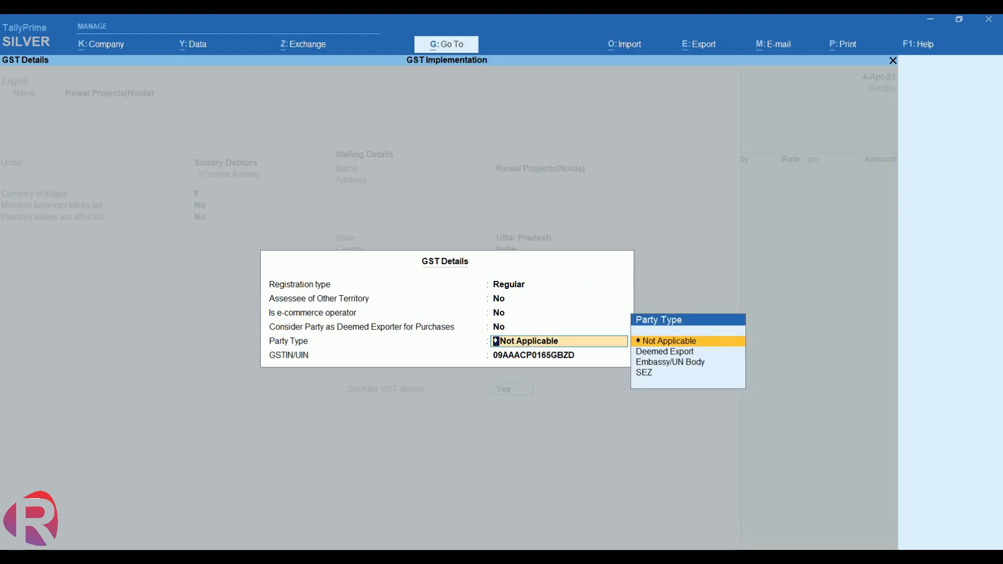
{"action": "key", "text": "Down"}
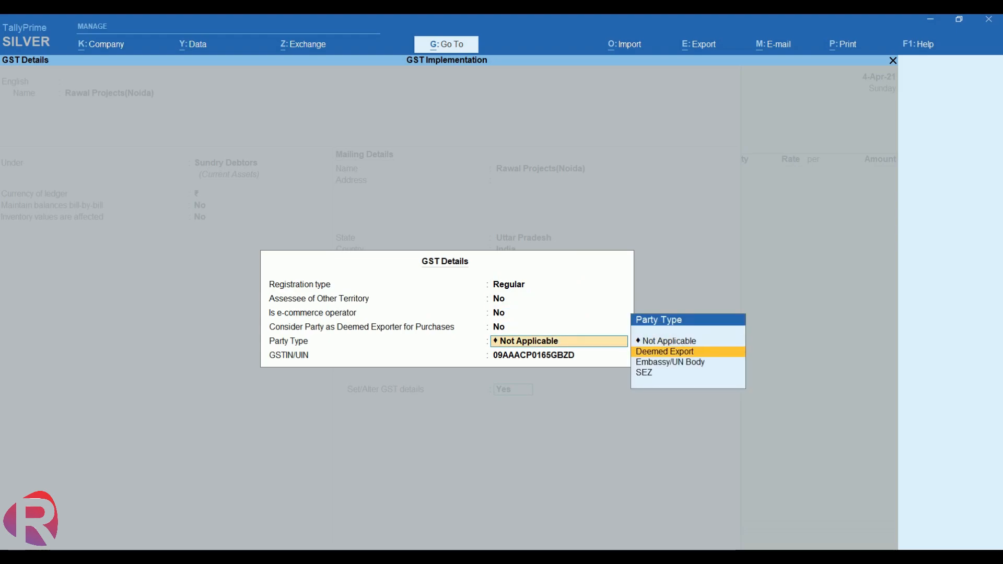
{"action": "key", "text": "Down"}
{"action": "key", "text": "Down"}
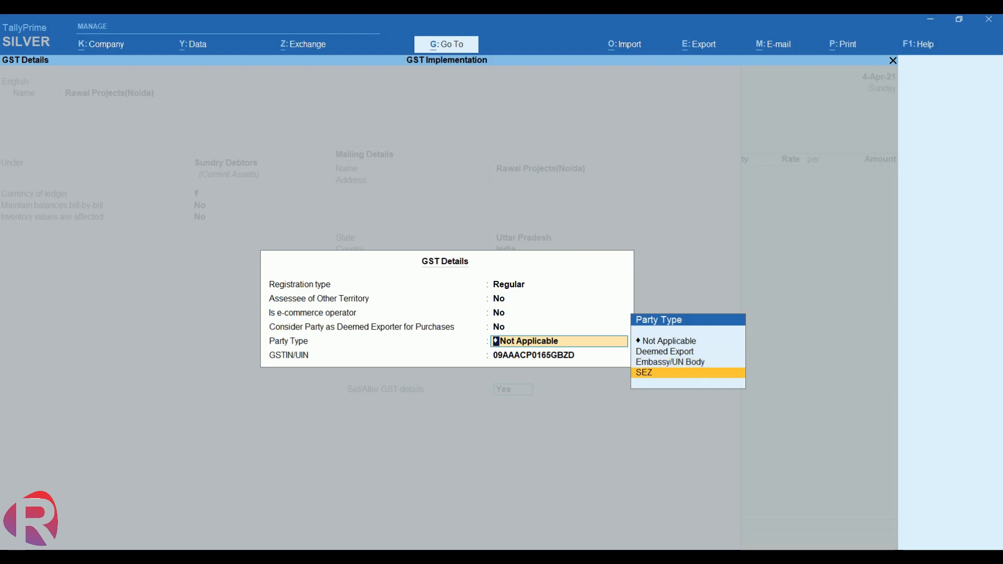
{"action": "key", "text": "Return"}
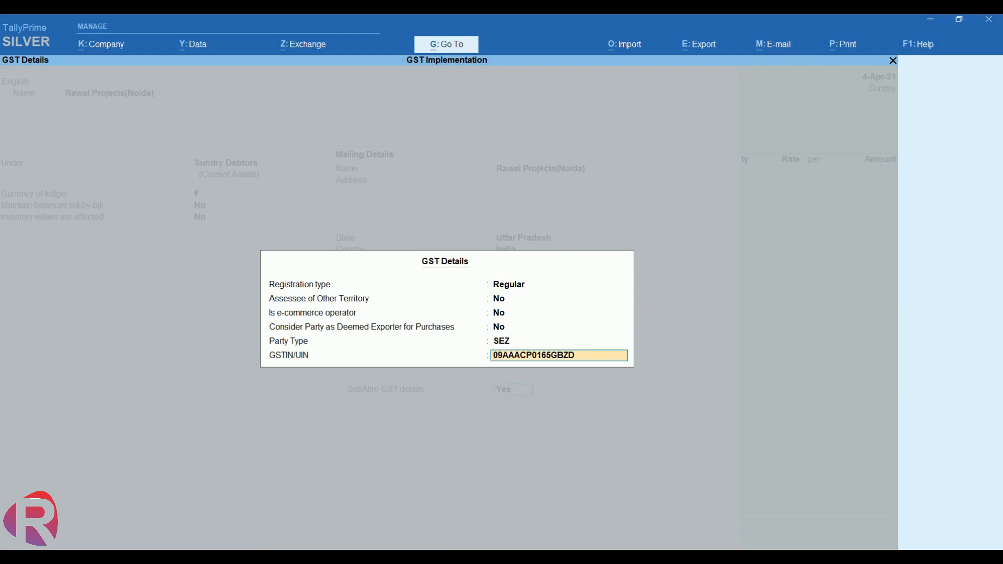
{"action": "key", "text": "Return"}
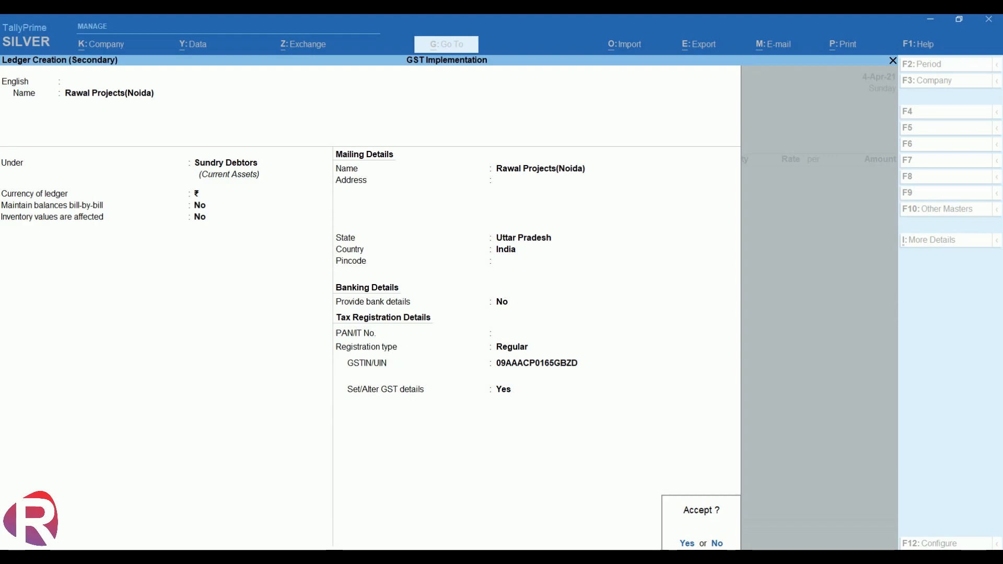
{"action": "key", "text": "Return"}
{"action": "key", "text": "Return"}
{"action": "key", "text": "Return"}
{"action": "key", "text": "Return"}
{"action": "key", "text": "Return"}
{"action": "key", "text": "Return"}
{"action": "key", "text": "Return"}
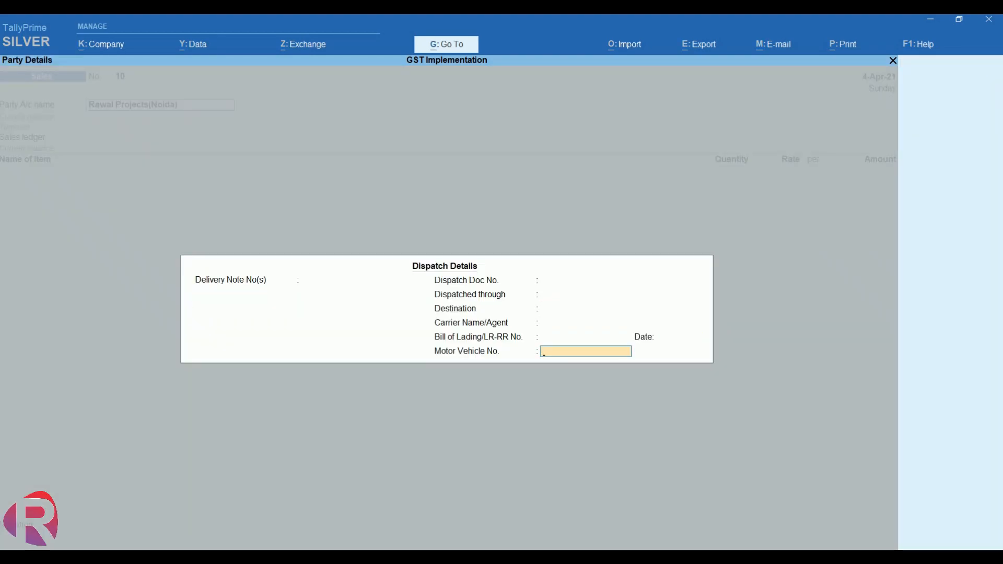
{"action": "key", "text": "Return"}
{"action": "key", "text": "Return"}
{"action": "key", "text": "Return"}
{"action": "key", "text": "Return"}
{"action": "key", "text": "Return"}
{"action": "key", "text": "Return"}
{"action": "key", "text": "Return"}
Skip party details, choose Sales as the sales ledger, and reopen its tax classification details.
{"action": "key", "text": "ctrl+a"}
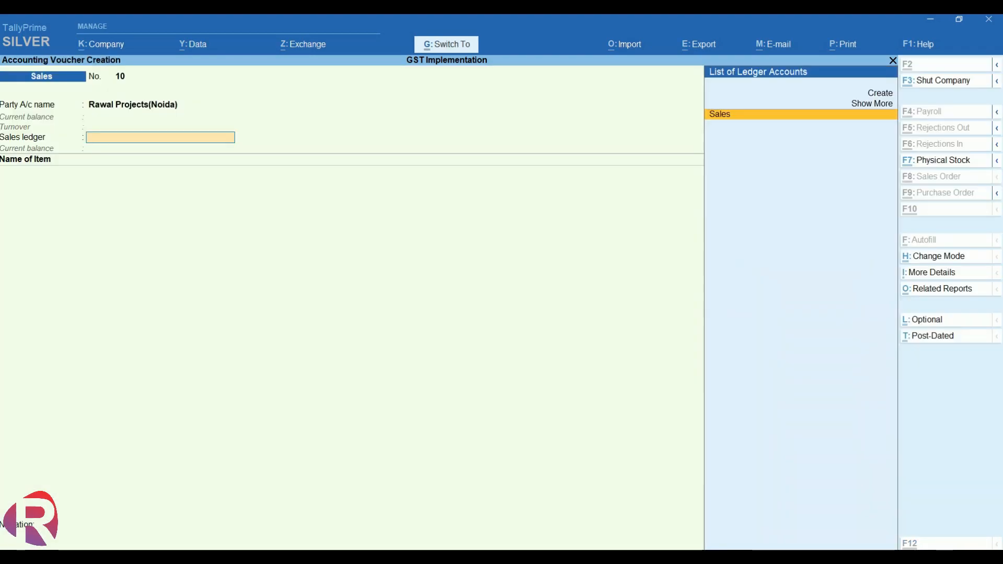
{"action": "key", "text": "Return"}
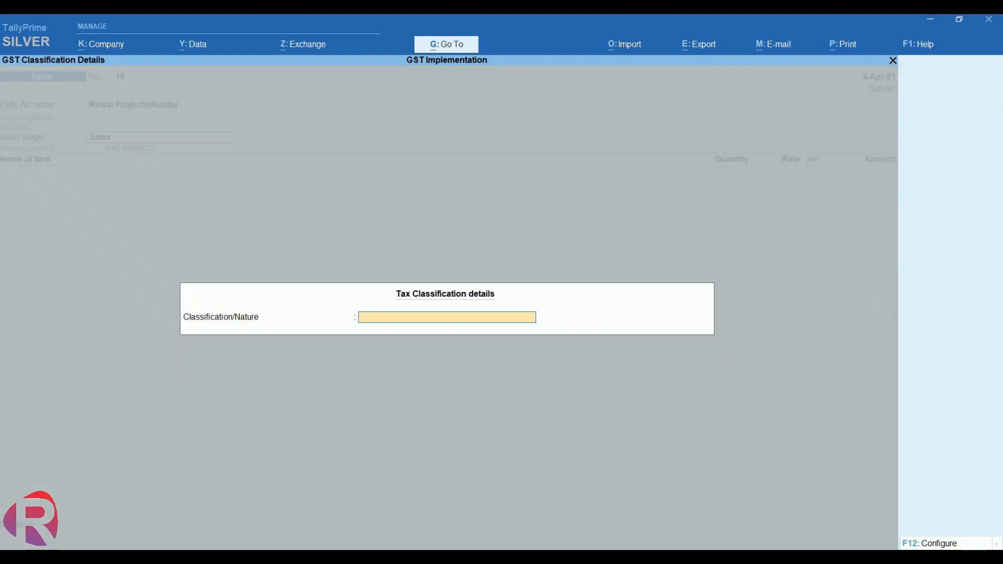
{"action": "key", "text": "Escape"}
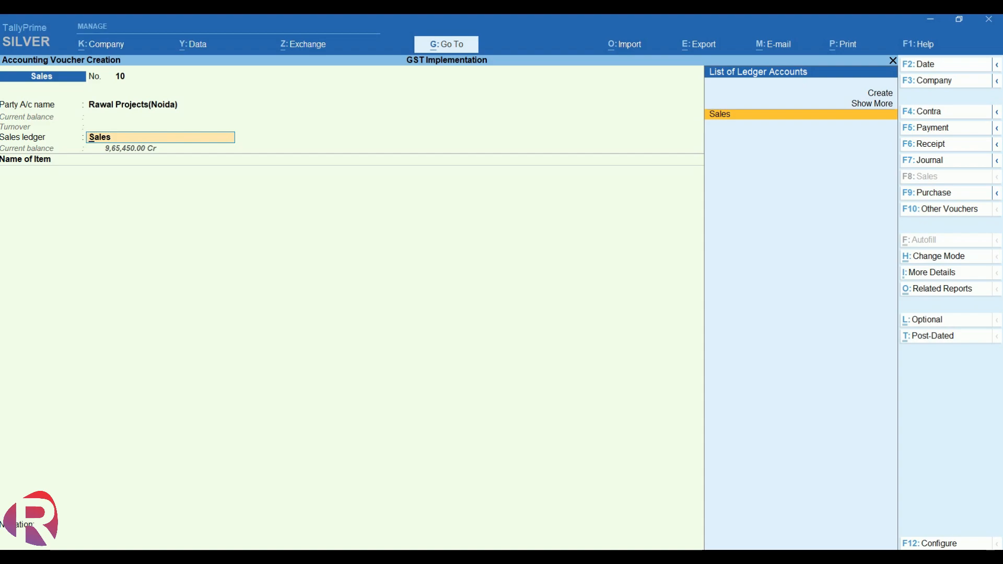
{"action": "key", "text": "Return"}
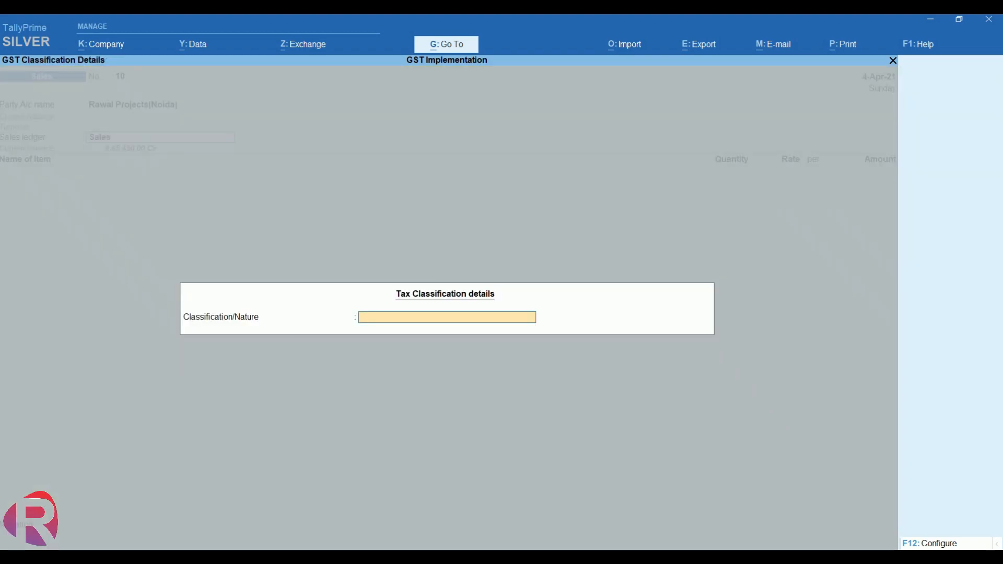
Turn on 'Modify tax rate details of GST' in the voucher's F12 configuration.
{"action": "key", "text": "Return"}
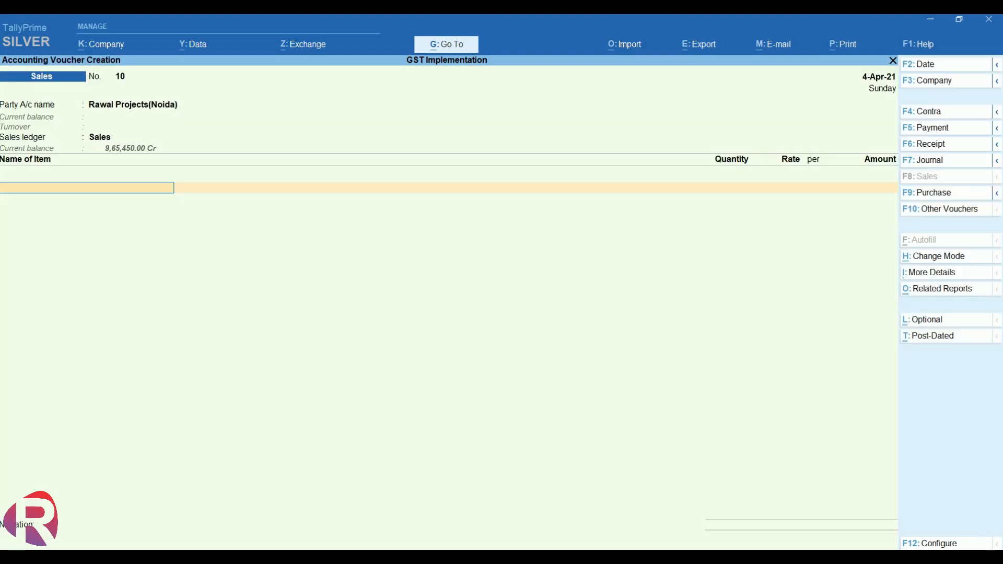
{"action": "key", "text": "BackSpace"}
{"action": "key", "text": "F12"}
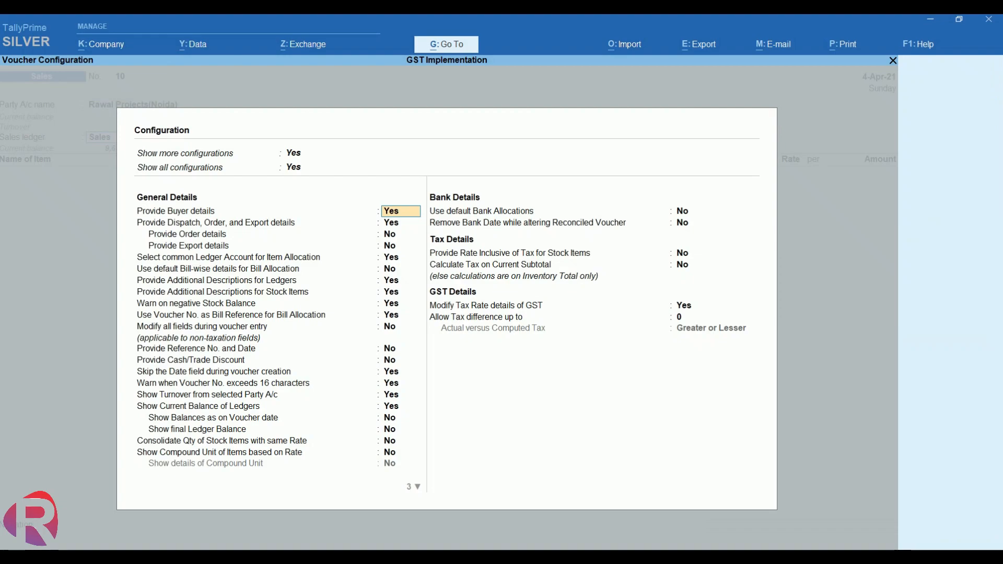
{"action": "left_click", "coordinate": [684, 307]}
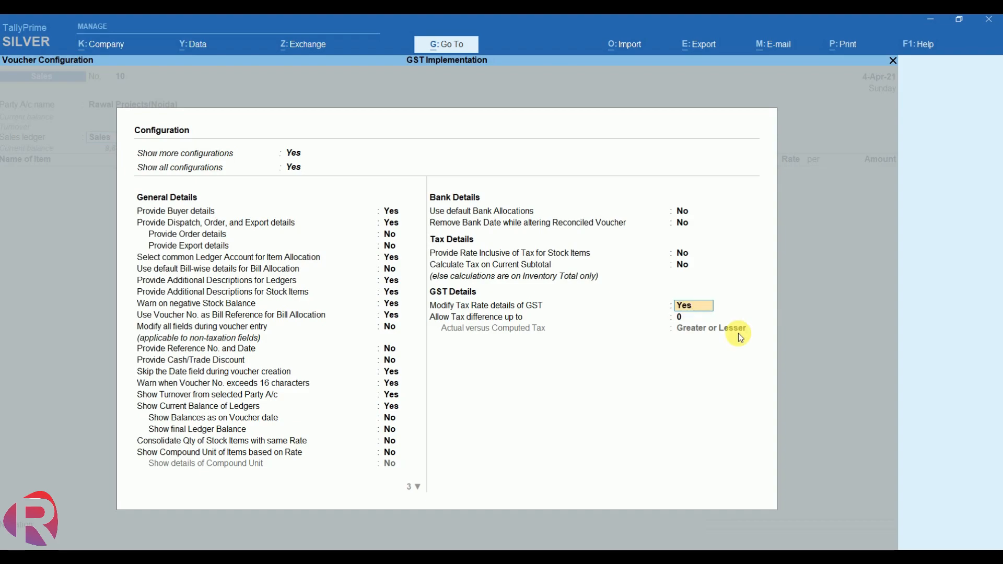
{"action": "key", "text": "ctrl+a"}
Set the Sales ledger's classification/nature to Sales to SEZ - LUT/Bond.
{"action": "key", "text": "Return"}
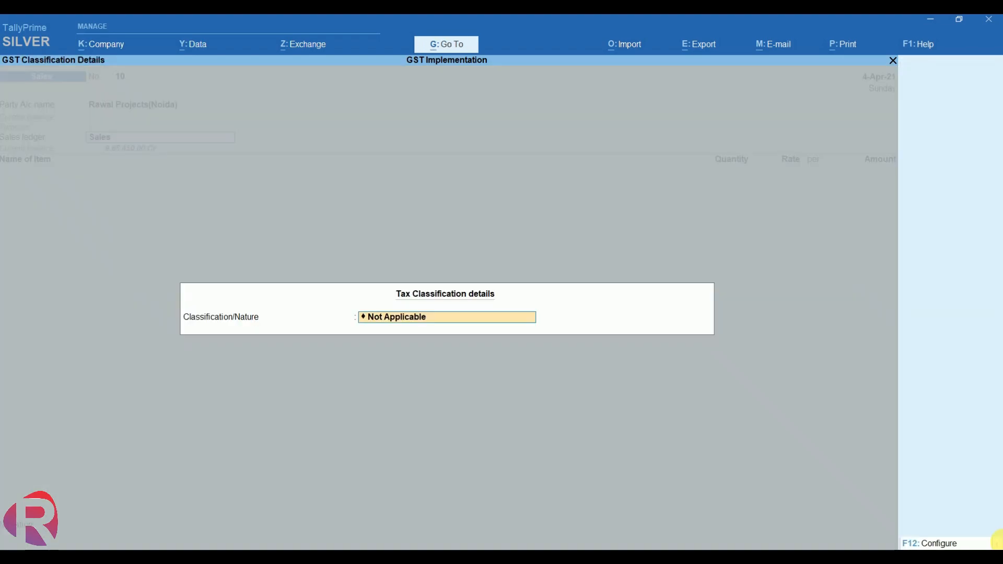
{"action": "key", "text": "BackSpace"}
{"action": "key", "text": "Down"}
{"action": "key", "text": "Down"}
{"action": "key", "text": "Down"}
{"action": "key", "text": "Down"}
{"action": "key", "text": "Down"}
{"action": "key", "text": "Down"}
{"action": "key", "text": "Down"}
{"action": "key", "text": "Down"}
{"action": "key", "text": "Down"}
{"action": "key", "text": "Down"}
{"action": "key", "text": "Down"}
{"action": "key", "text": "Down"}
{"action": "key", "text": "Down"}
{"action": "key", "text": "Down"}
{"action": "key", "text": "Down"}
{"action": "key", "text": "Down"}
{"action": "key", "text": "Down"}
{"action": "key", "text": "Down"}
{"action": "key", "text": "Down"}
{"action": "key", "text": "Down"}
{"action": "key", "text": "Down"}
{"action": "key", "text": "Down"}
{"action": "key", "text": "Down"}
{"action": "key", "text": "Down"}
{"action": "key", "text": "Down"}
{"action": "key", "text": "Down"}
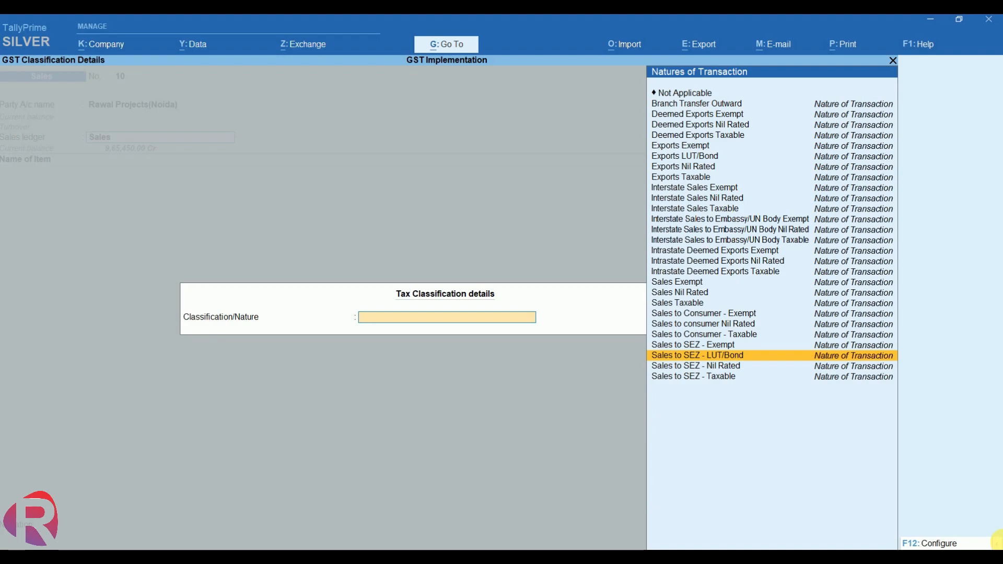
{"action": "key", "text": "Up"}
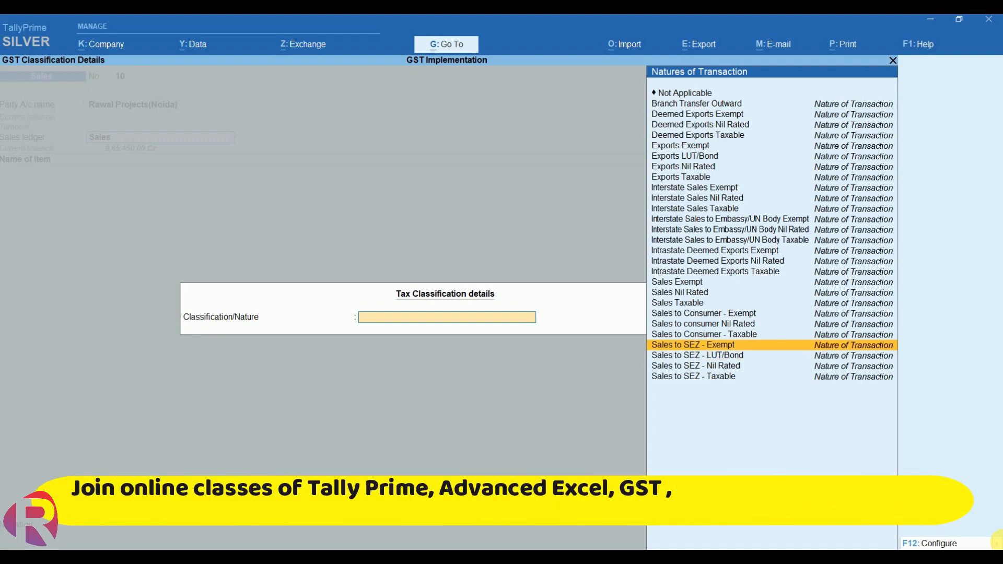
{"action": "key", "text": "Down"}
{"action": "key", "text": "Down"}
{"action": "key", "text": "Down"}
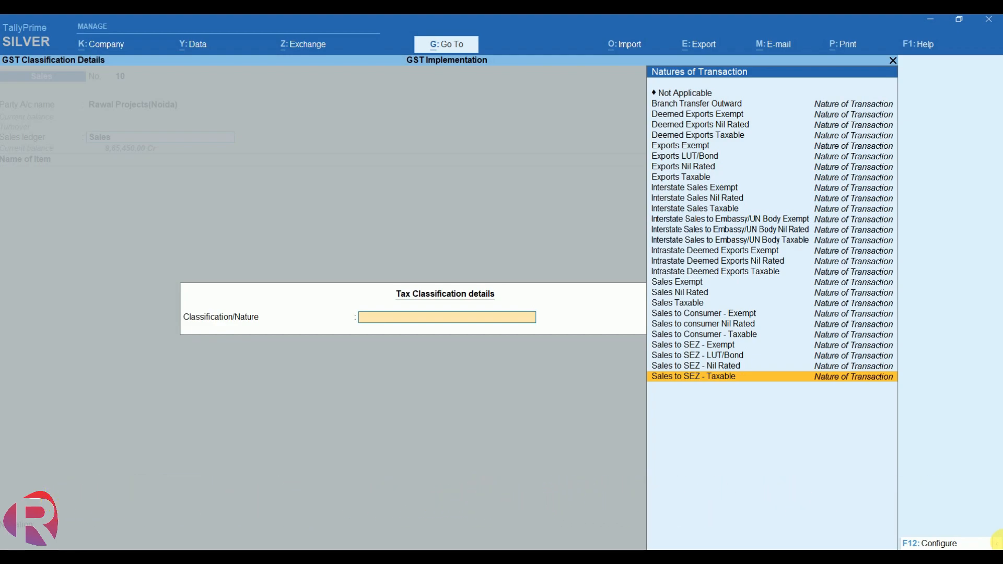
{"action": "key", "text": "Up"}
{"action": "key", "text": "Up"}
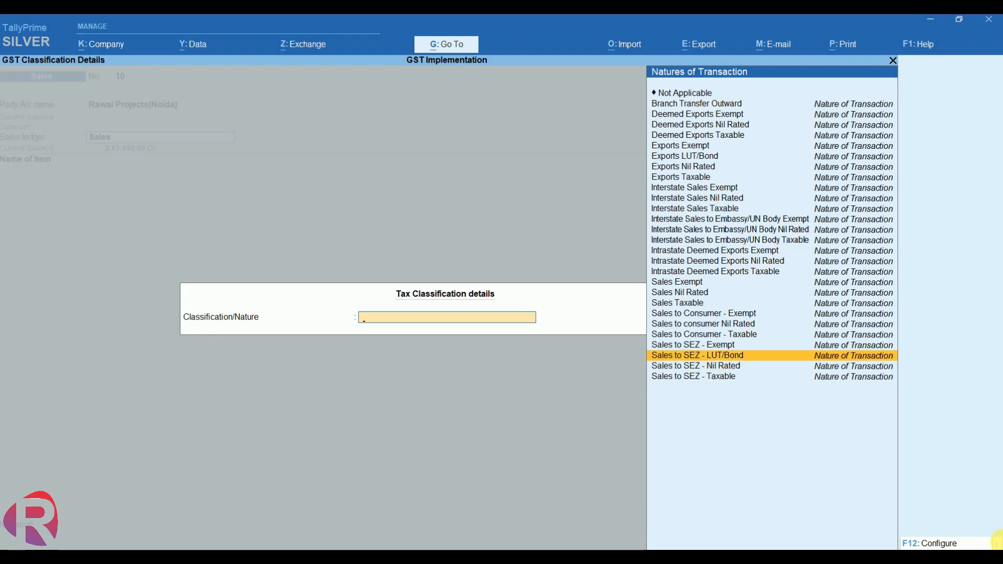
{"action": "key", "text": "Return"}
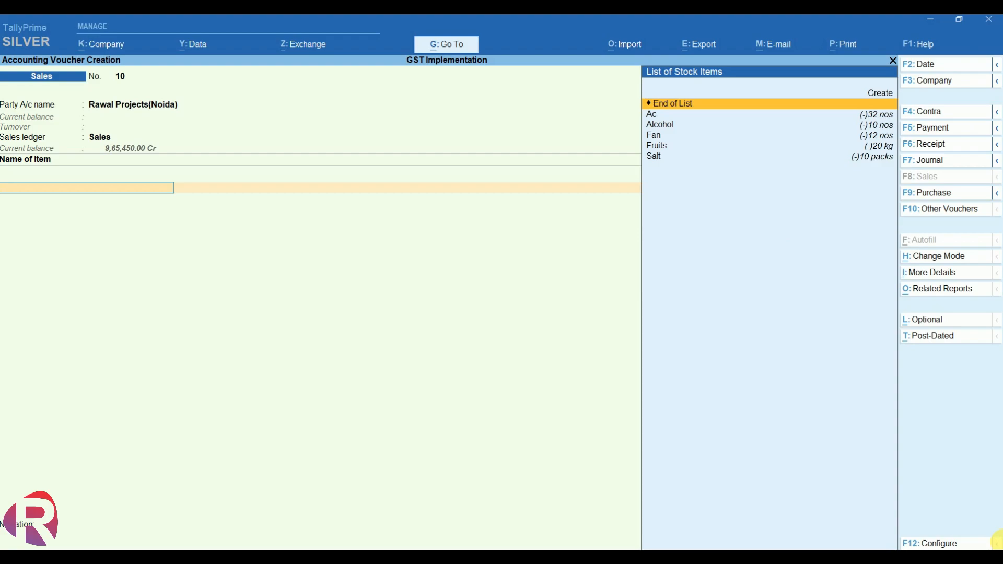
Add stock item Ac: 5 nos at a rate of 25,000.
{"action": "key", "text": "Down"}
{"action": "key", "text": "Return"}
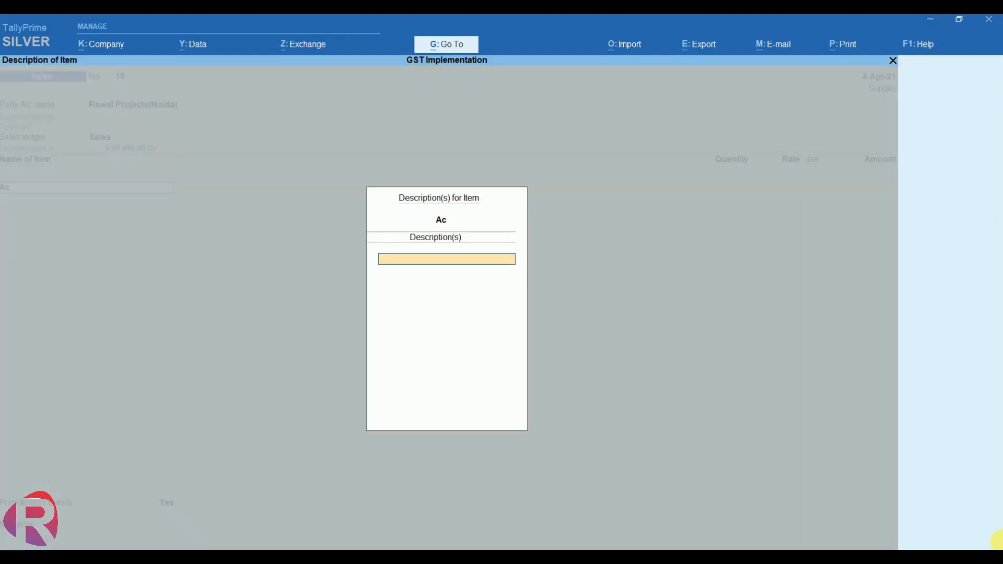
{"action": "key", "text": "Return"}
{"action": "type", "text": "5"}
{"action": "key", "text": "Return"}
{"action": "key", "text": "Return"}
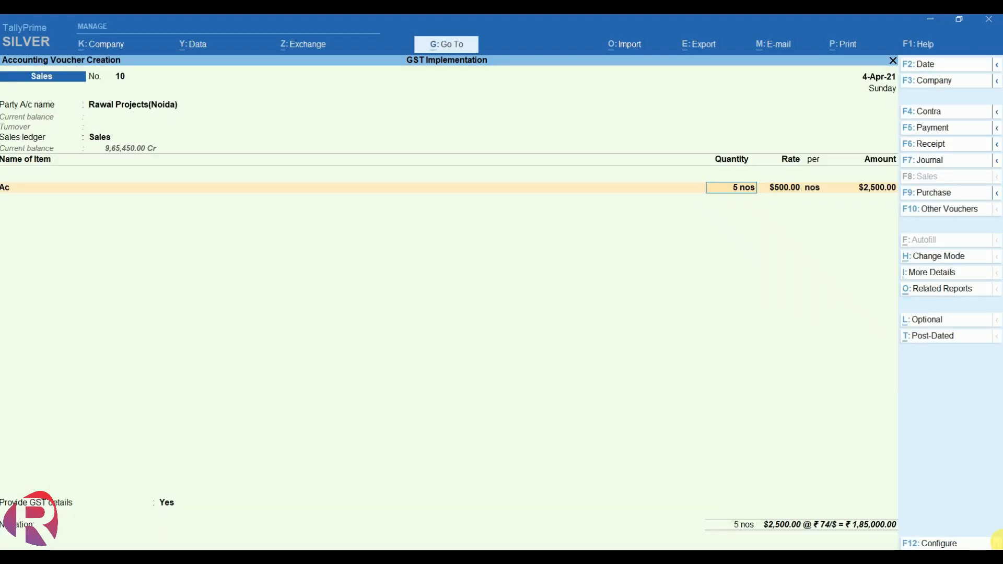
{"action": "key", "text": "Return"}
{"action": "type", "text": "25,000"}
{"action": "key", "text": "Return"}
{"action": "key", "text": "Return"}
{"action": "key", "text": "Return"}
{"action": "key", "text": "Return"}
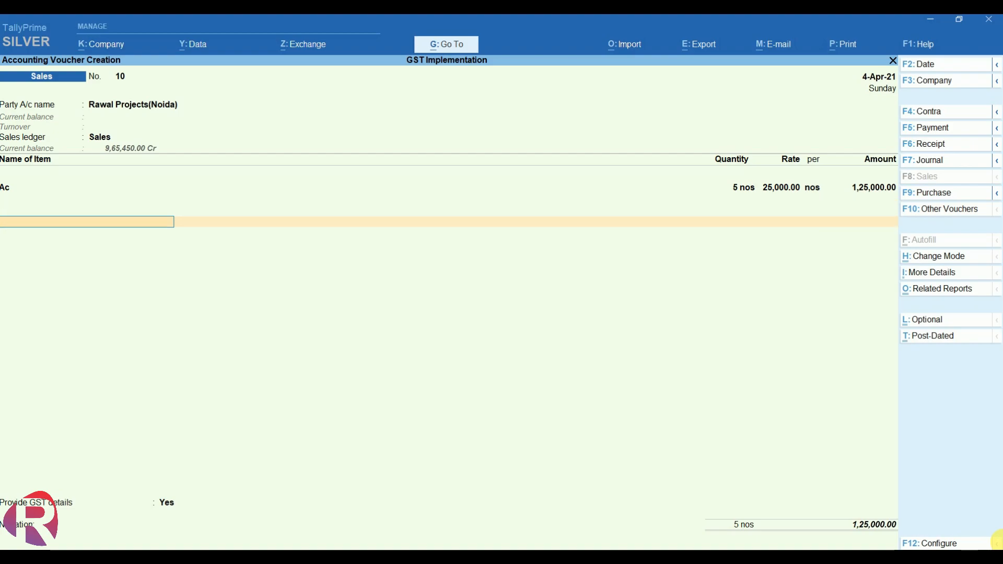
Add the Igst ledger line and open the voucher's related reports.
{"action": "type", "text": "Ig"}
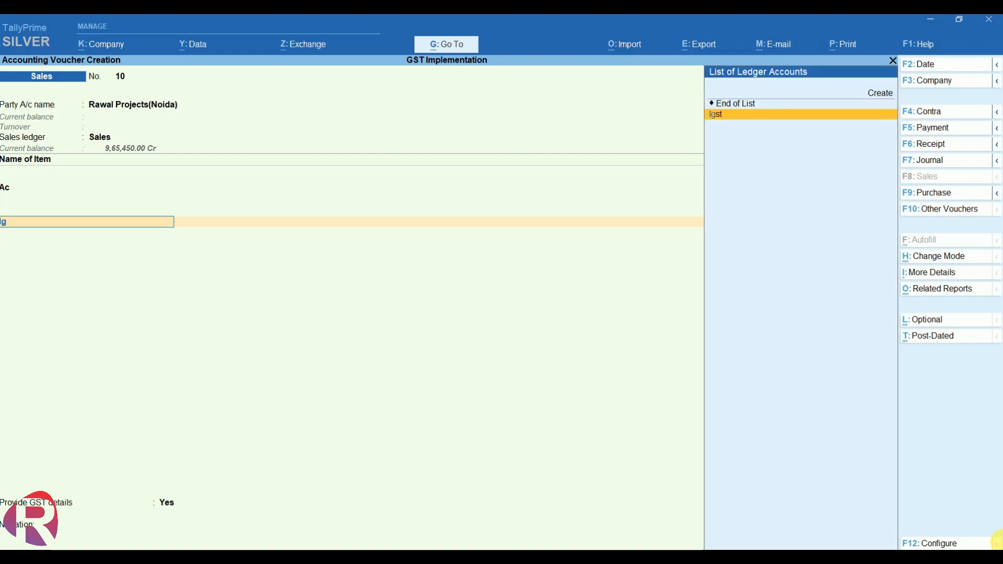
{"action": "key", "text": "Return"}
{"action": "key", "text": "Return"}
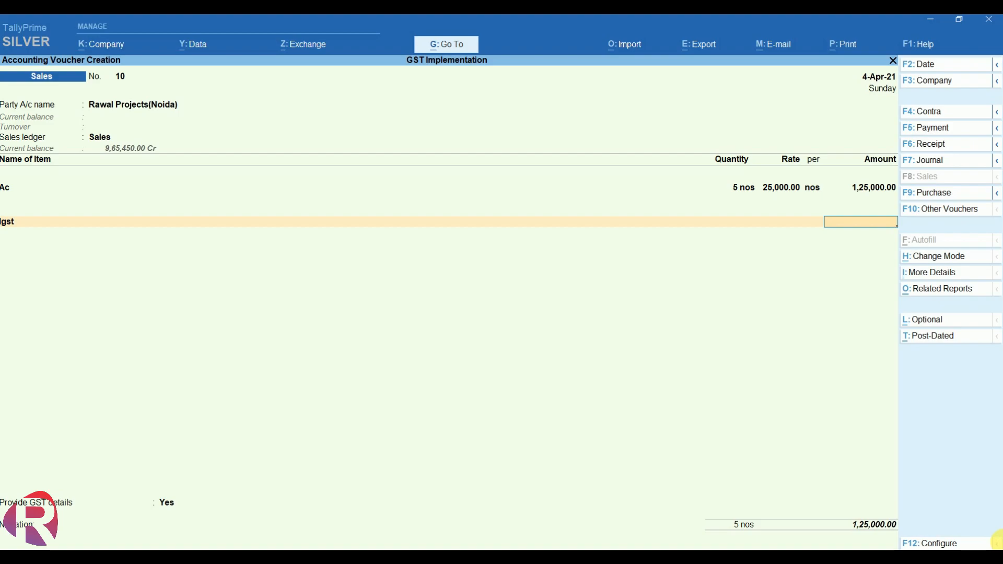
{"action": "key", "text": "ctrl+o"}
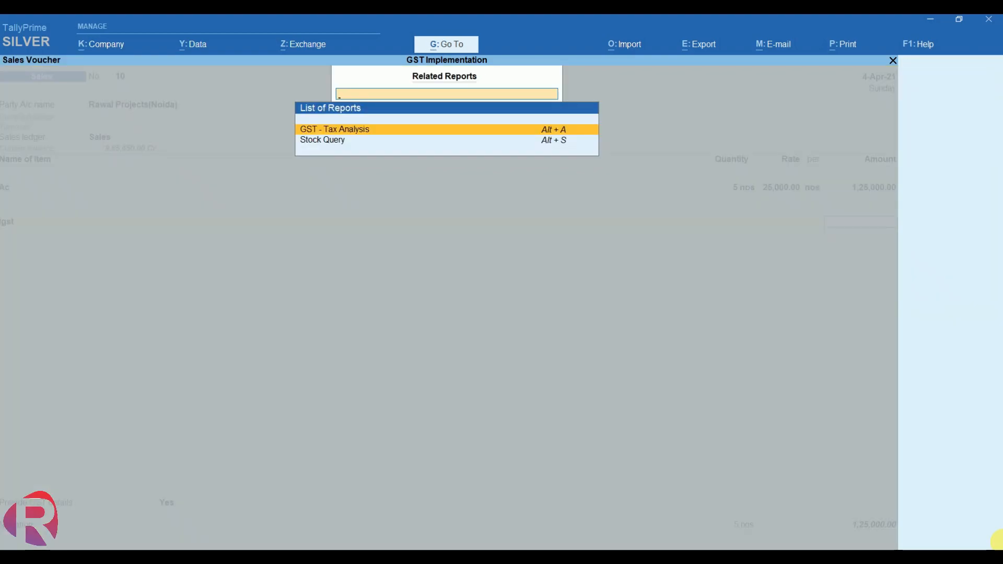
Check the detailed GST Tax Analysis: 1,25,000.00 taxable under Sales to SEZ - LUT/Bond, no tax.
{"action": "key", "text": "Return"}
{"action": "key", "text": "alt+F5"}
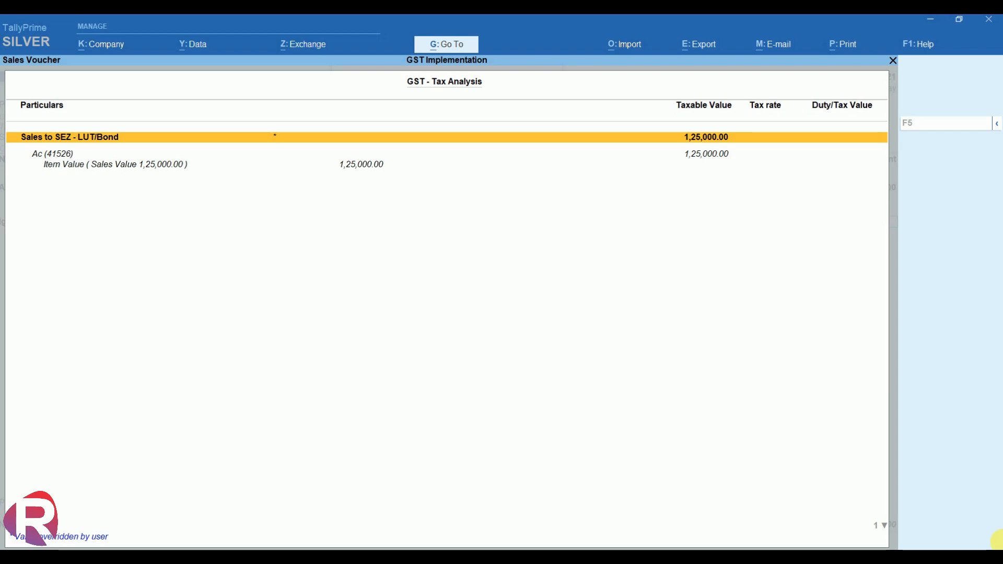
{"action": "key", "text": "Escape"}
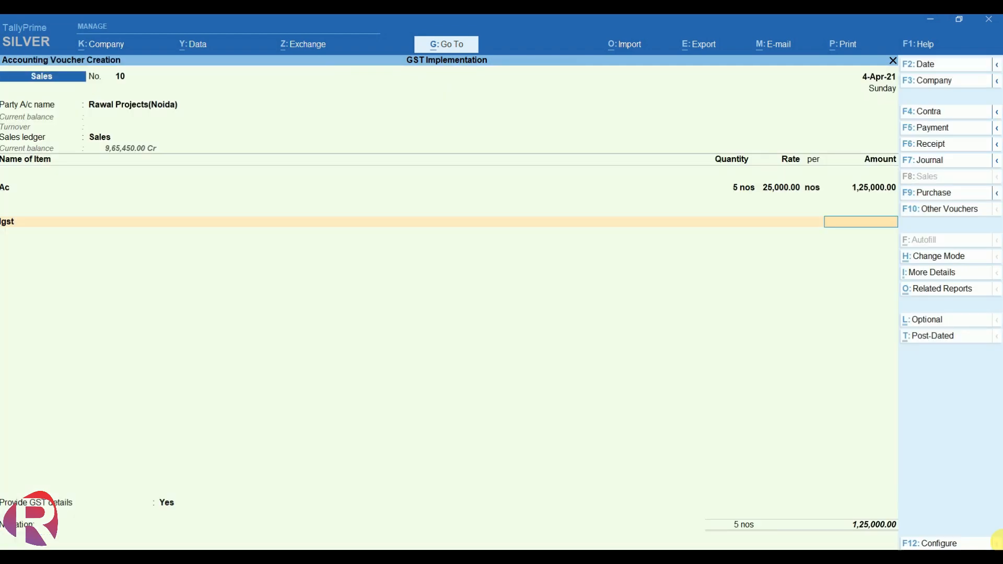
Record shipping bill 41526 dated 4-4 and save Sales voucher 10.
{"action": "key", "text": "Return"}
{"action": "key", "text": "Return"}
{"action": "key", "text": "Return"}
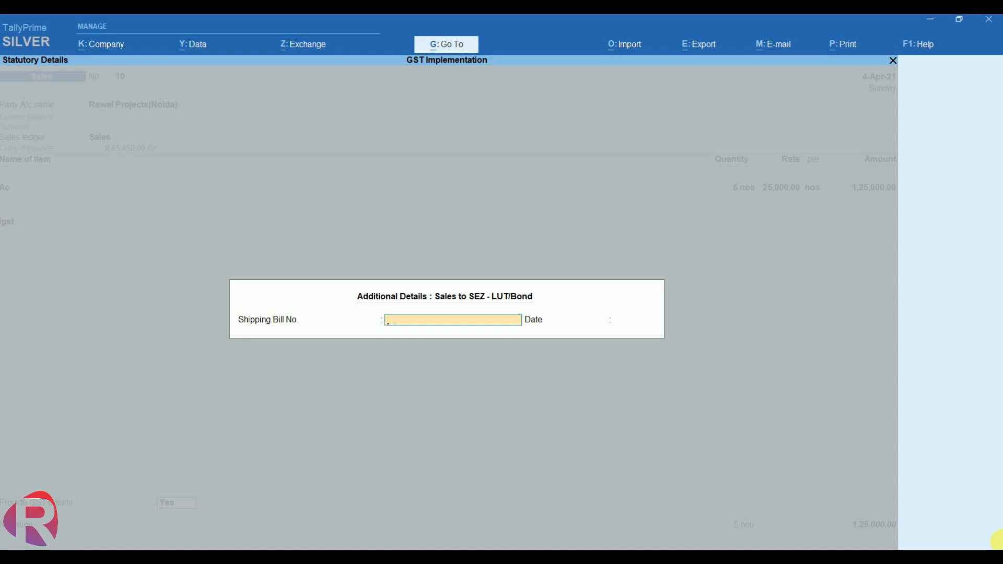
{"action": "type", "text": "41526"}
{"action": "key", "text": "Return"}
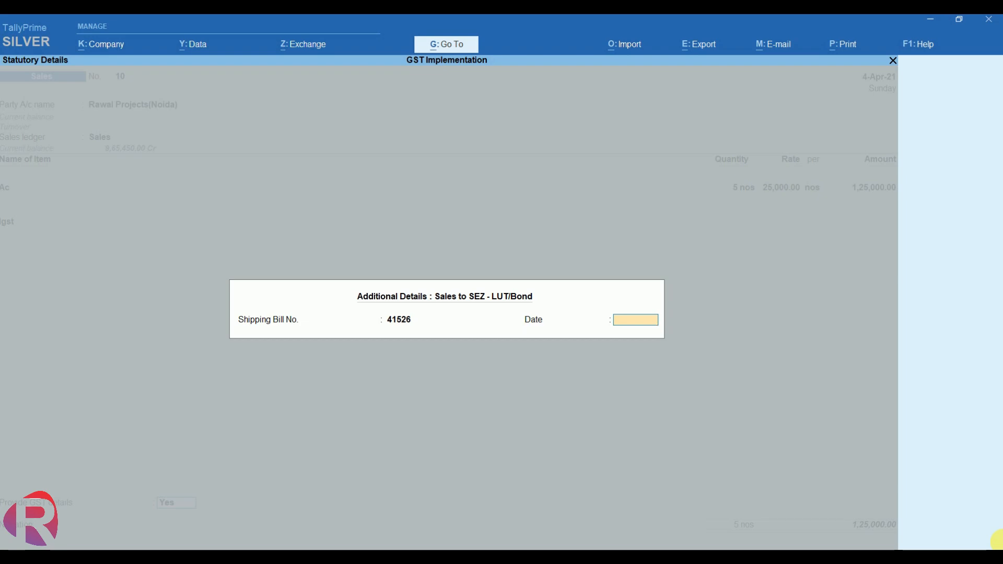
{"action": "type", "text": "4-4"}
{"action": "key", "text": "Return"}
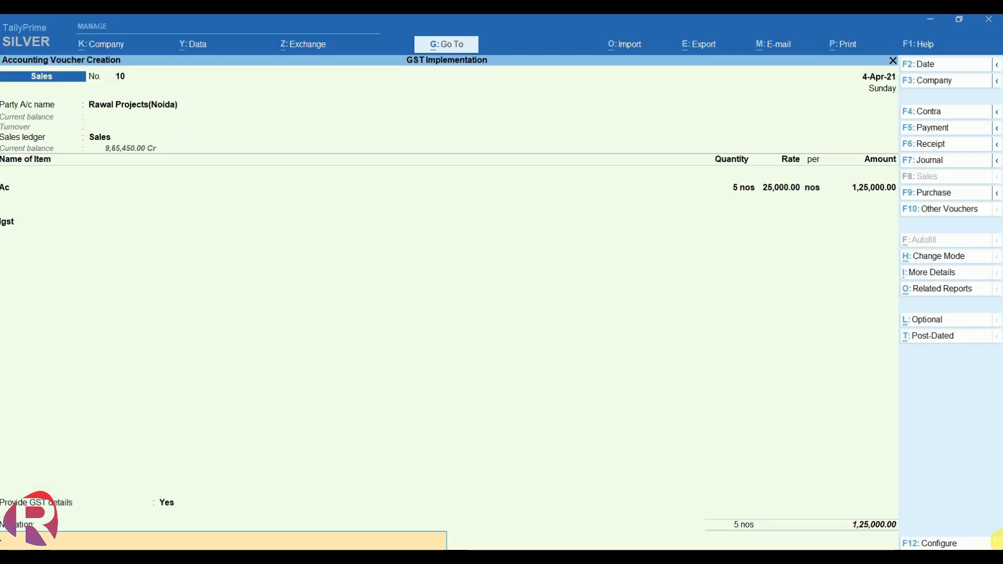
{"action": "key", "text": "Return"}
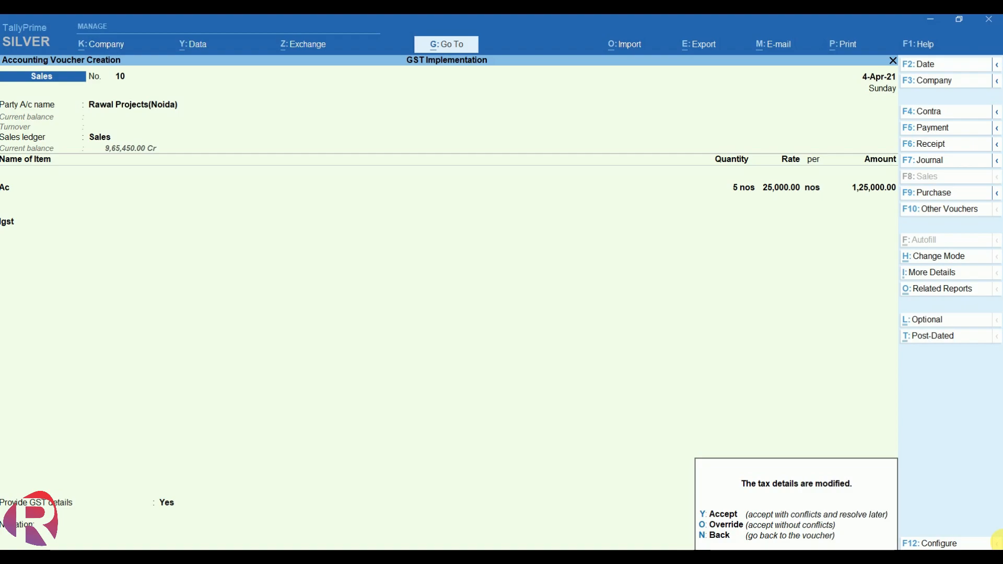
{"action": "key", "text": "y"}
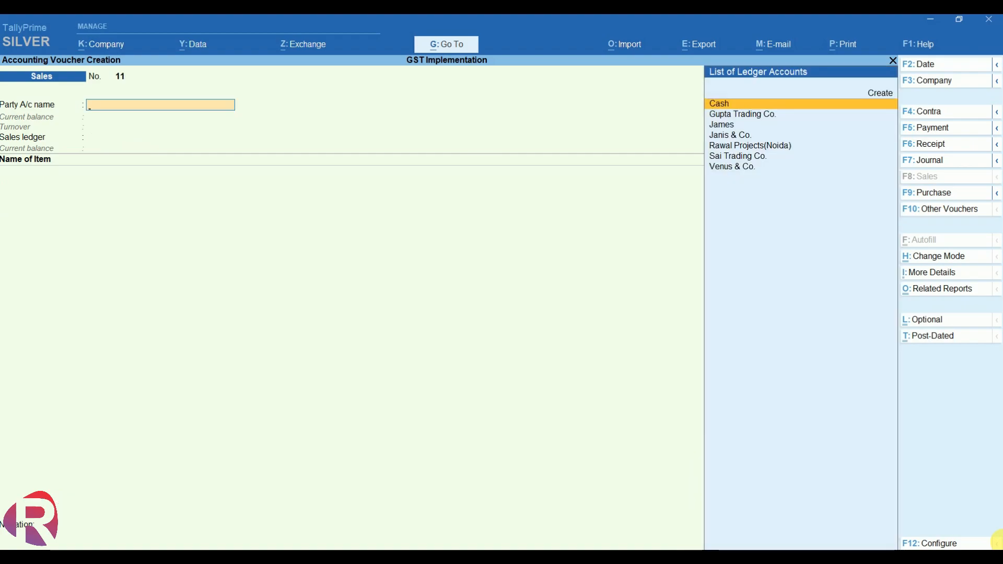
{"action": "key", "text": "alt+g"}
Check GSTR-1's B2B invoices for Rawal Projects (Noida)'s 1,25,000.00 voucher, then back out.
{"action": "type", "text": "Gst"}
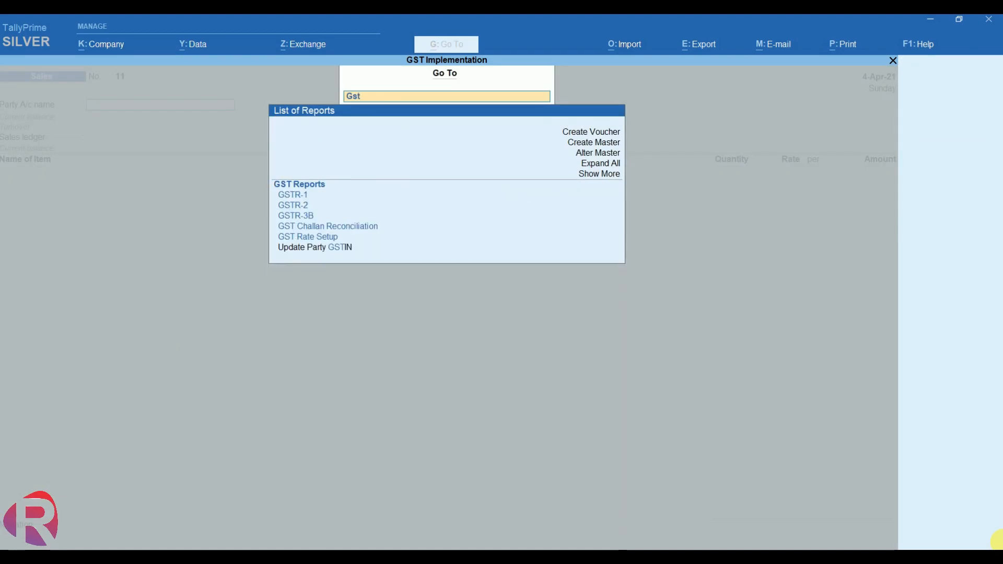
{"action": "key", "text": "Down"}
{"action": "key", "text": "Down"}
{"action": "key", "text": "Return"}
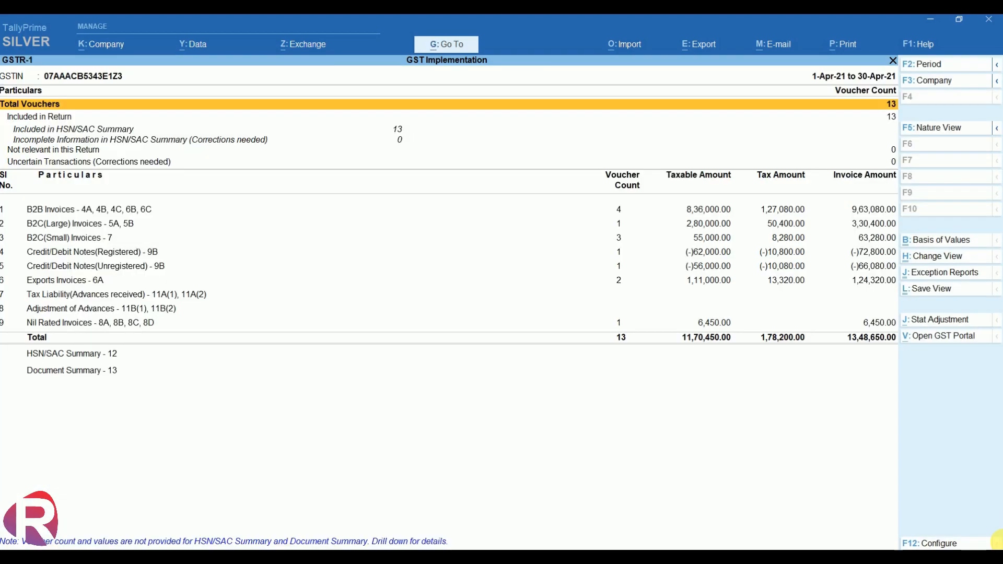
{"action": "key", "text": "Down"}
{"action": "key", "text": "Down"}
{"action": "key", "text": "Down"}
{"action": "key", "text": "Down"}
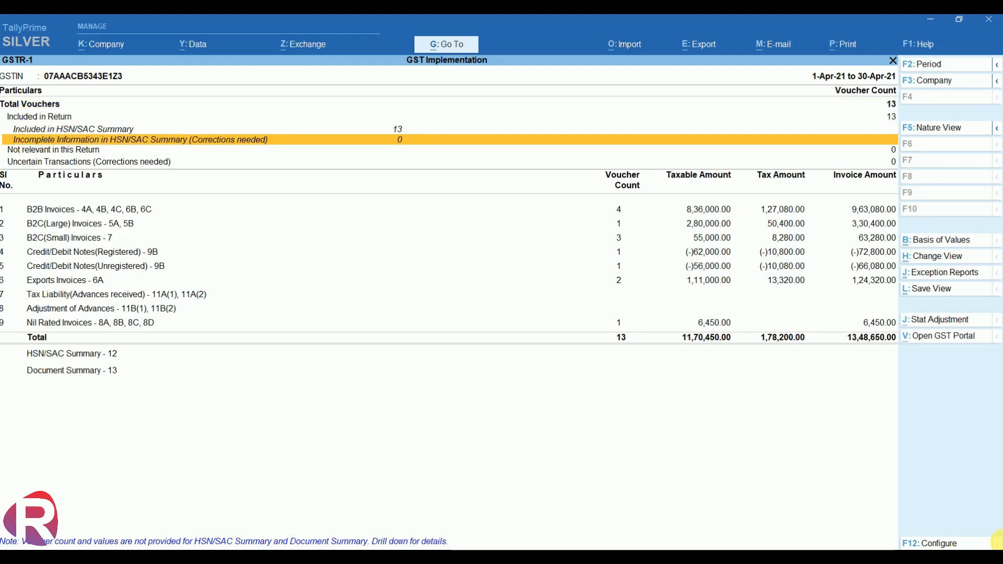
{"action": "key", "text": "Down"}
{"action": "key", "text": "Down"}
{"action": "key", "text": "Down"}
{"action": "key", "text": "Up"}
{"action": "key", "text": "Return"}
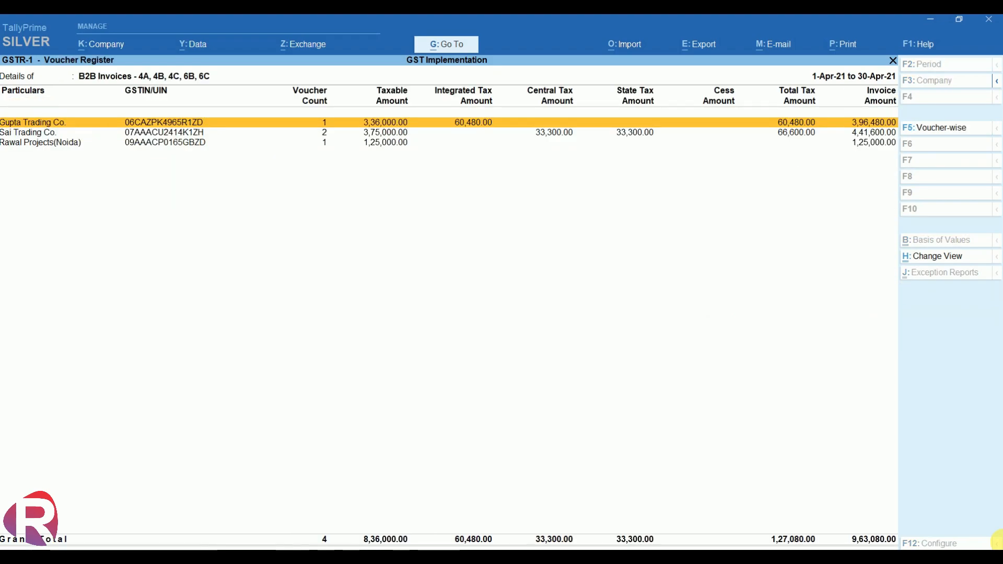
{"action": "key", "text": "Down"}
{"action": "key", "text": "Down"}
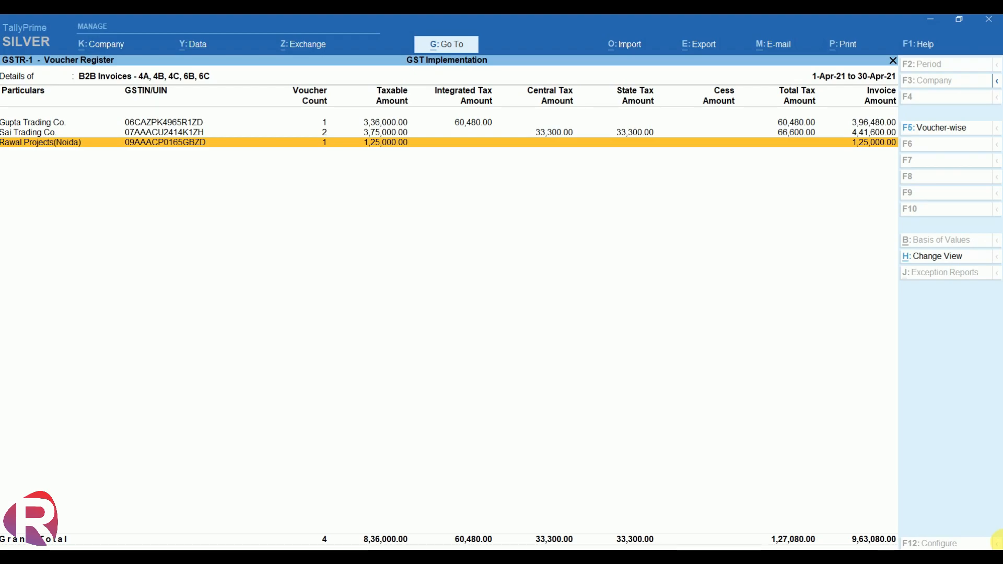
{"action": "key", "text": "Escape"}
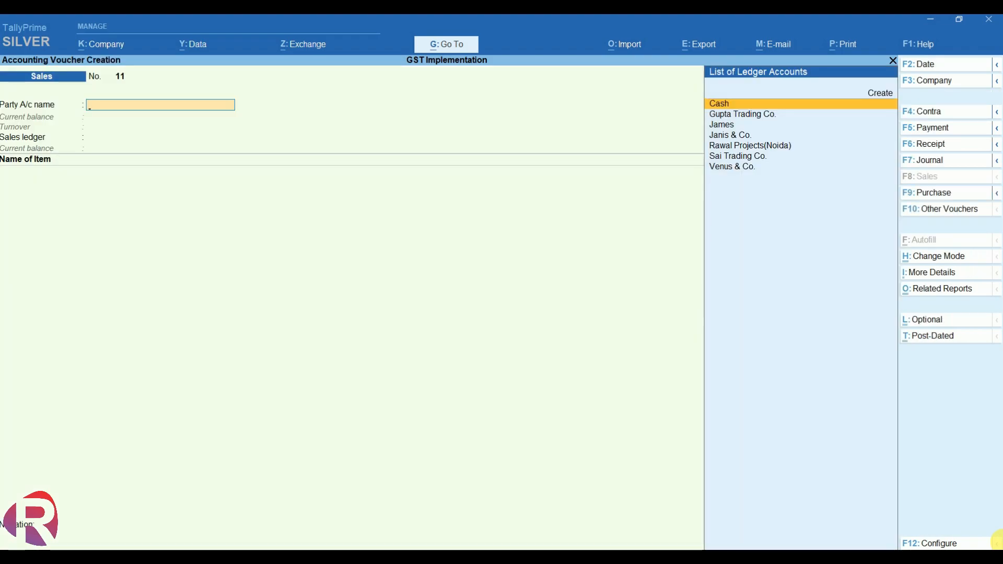
Leave the Sales voucher and reopen GSTR-1 for 1-Apr-21 to 30-Apr-21 via Display More Reports > GST Reports.
{"action": "key", "text": "Escape"}
{"action": "key", "text": "y"}
{"action": "key", "text": "d"}
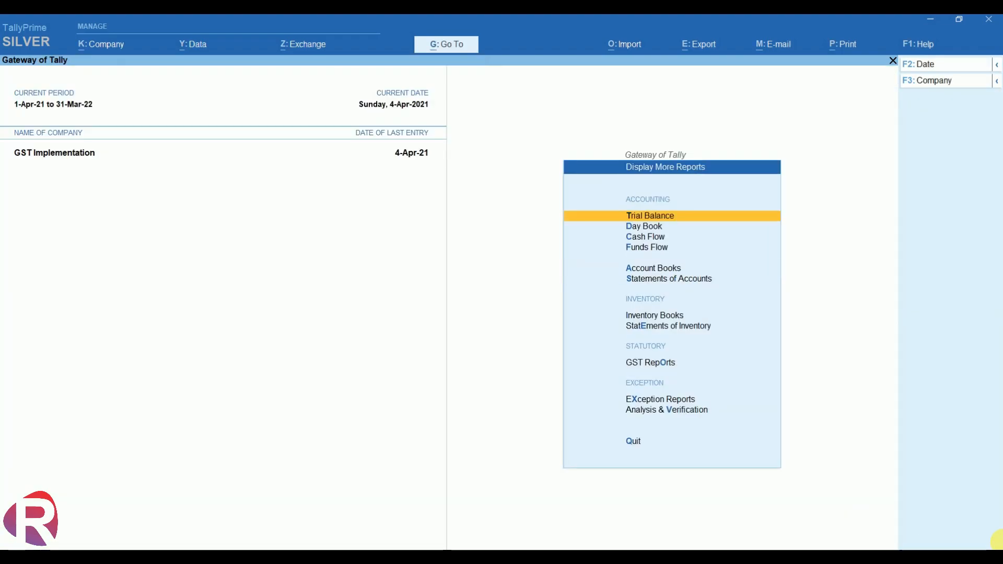
{"action": "key", "text": "g"}
{"action": "key", "text": "Return"}
{"action": "key", "text": "Down"}
{"action": "key", "text": "Down"}
{"action": "key", "text": "Down"}
{"action": "key", "text": "Down"}
{"action": "key", "text": "Down"}
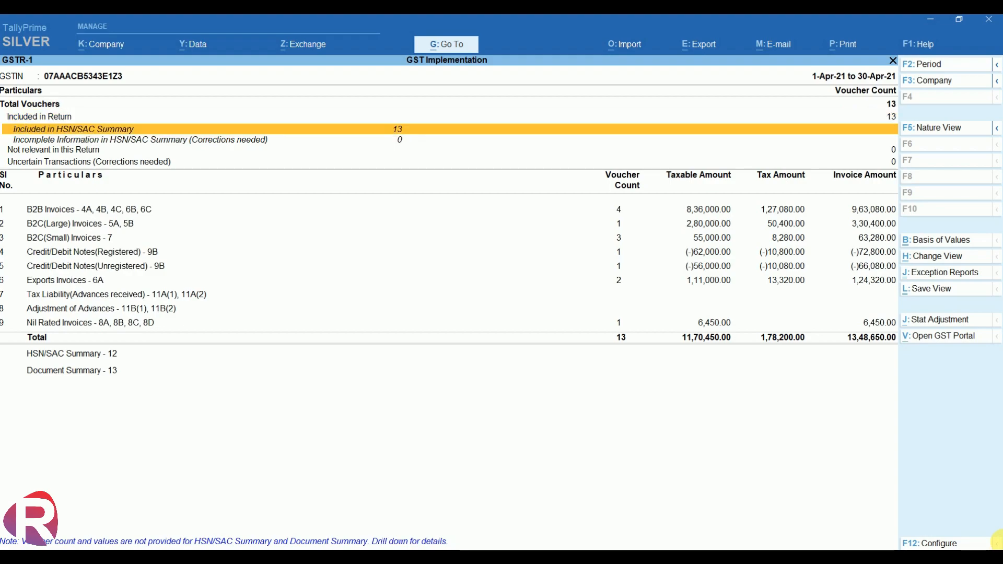
{"action": "key", "text": "Down"}
{"action": "key", "text": "Down"}
{"action": "key", "text": "Down"}
{"action": "key", "text": "Down"}
{"action": "key", "text": "Down"}
{"action": "key", "text": "Down"}
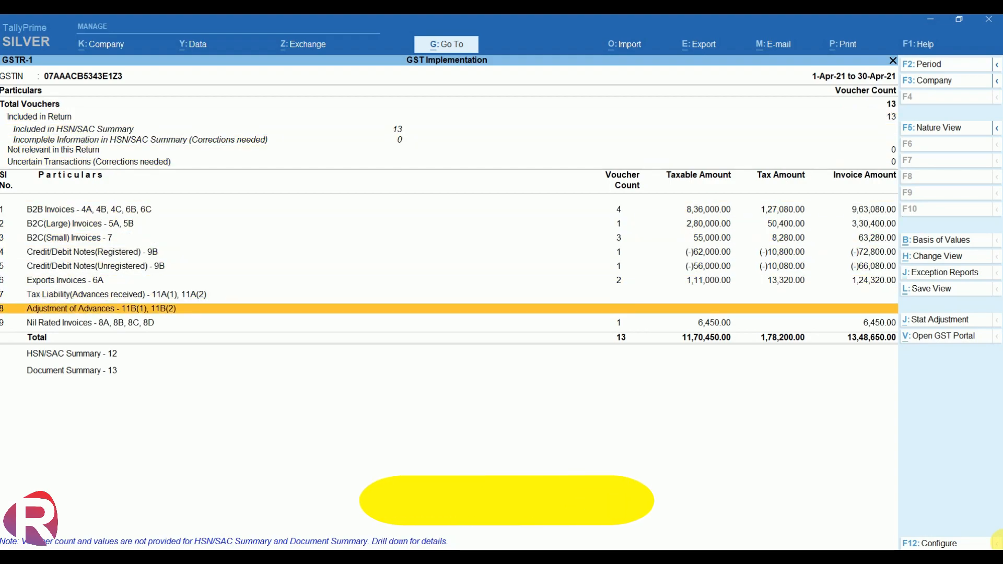